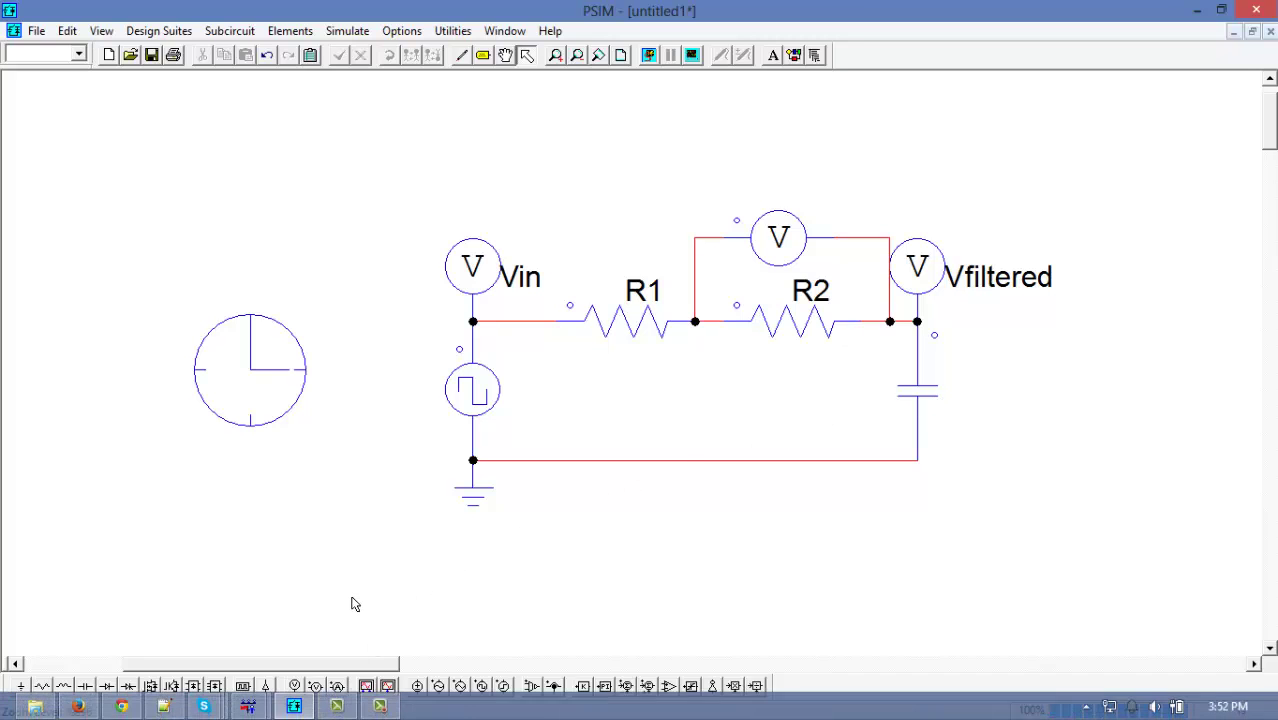
Step: Place a current probe on the bottom return wire of the schematic
click(337, 686)
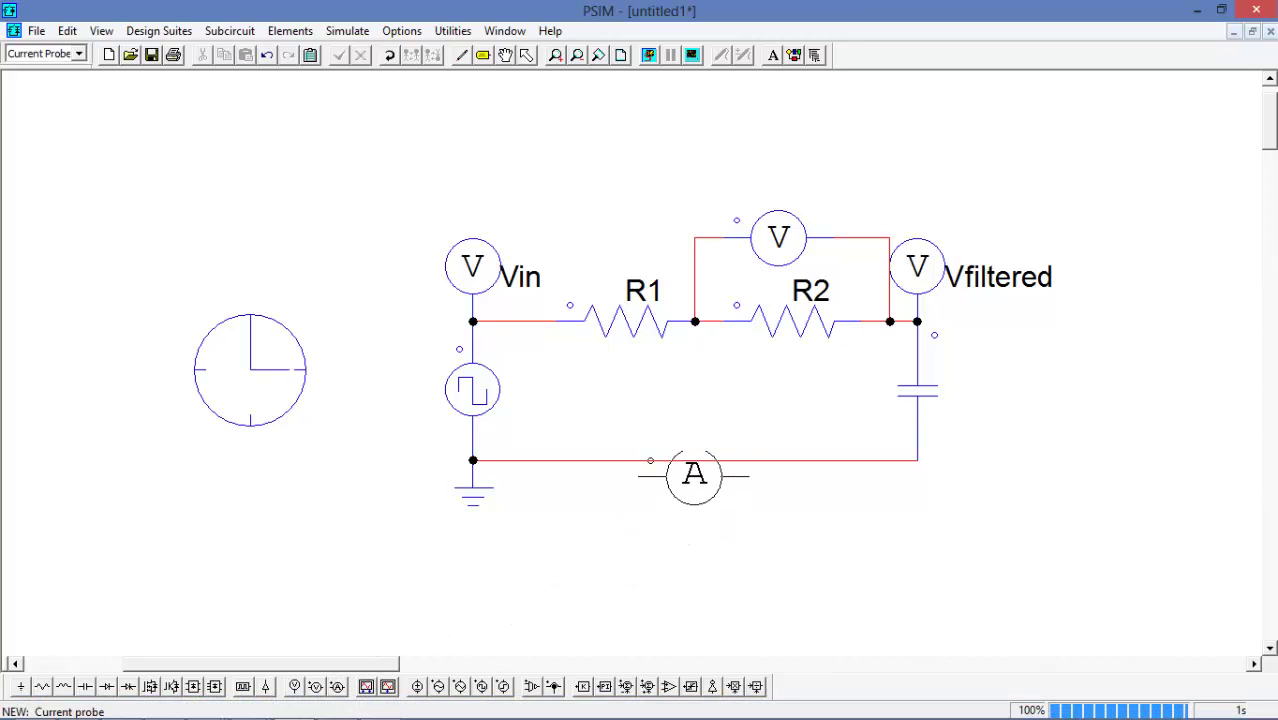
click(695, 457)
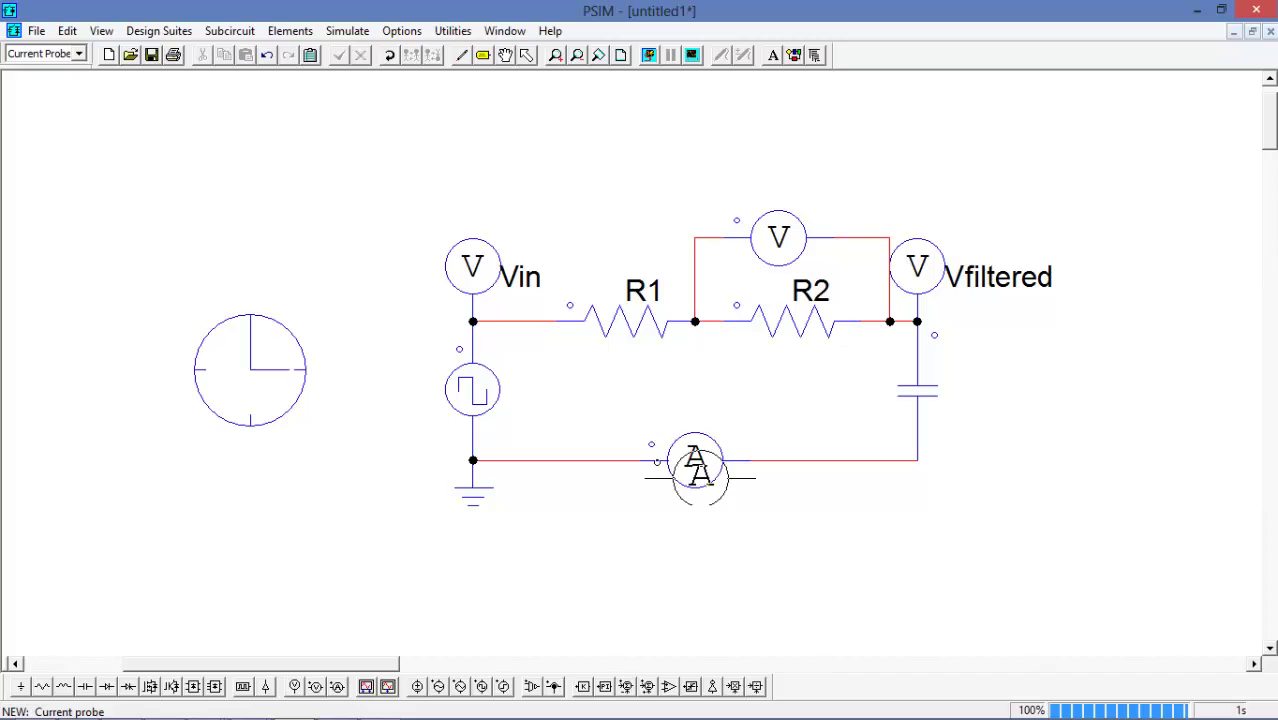
key(Escape)
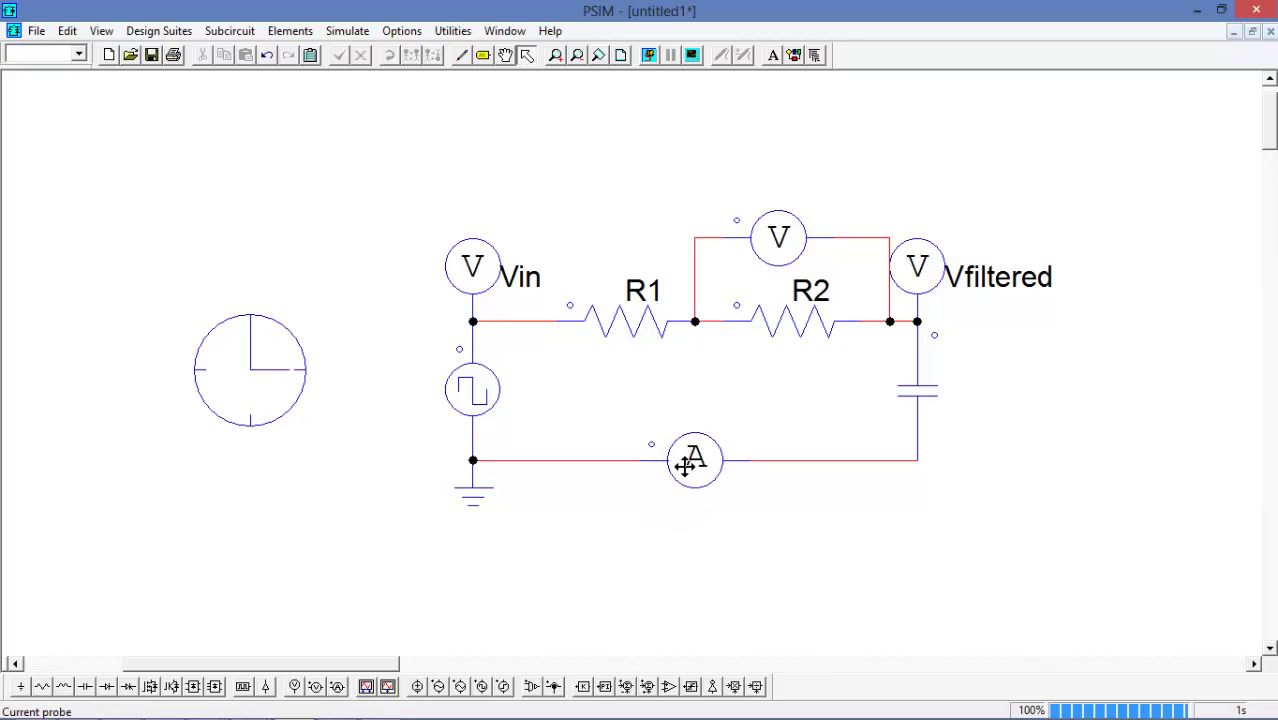
Step: Display the probe's name I2 and move its label below the probe
double_click(685, 465)
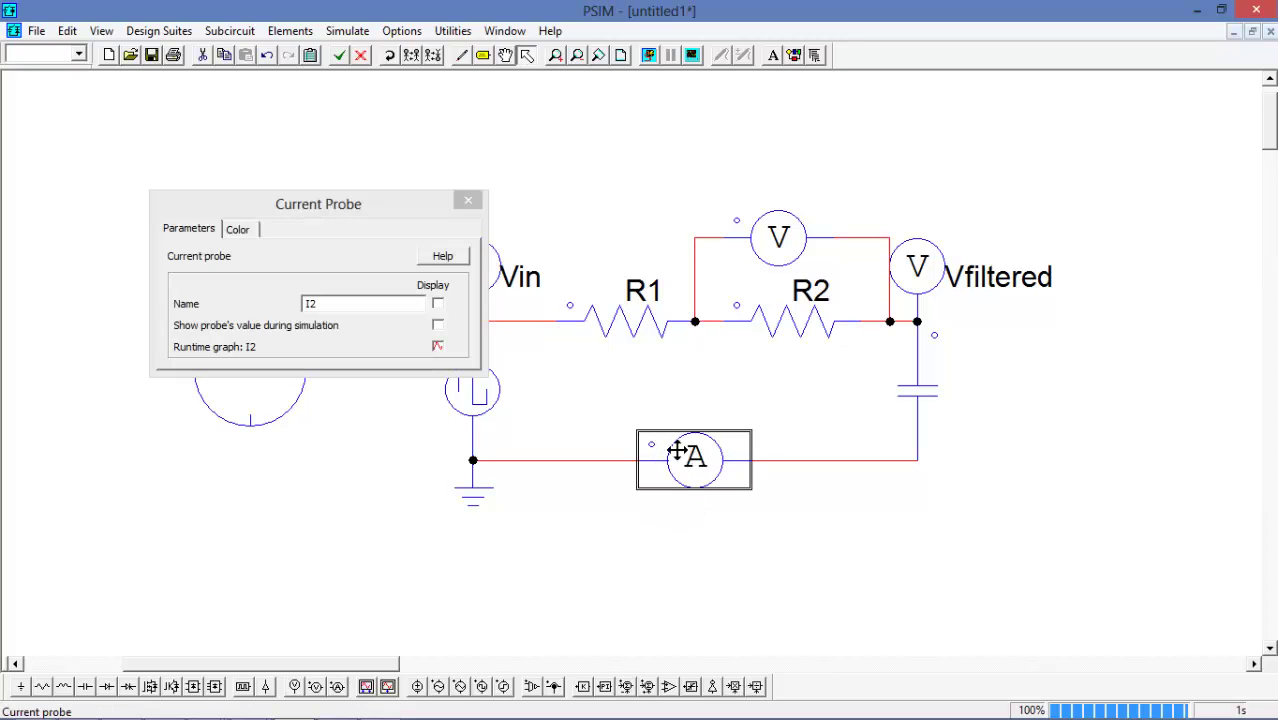
click(440, 304)
click(467, 200)
drag(712, 424, 756, 489)
click(1118, 452)
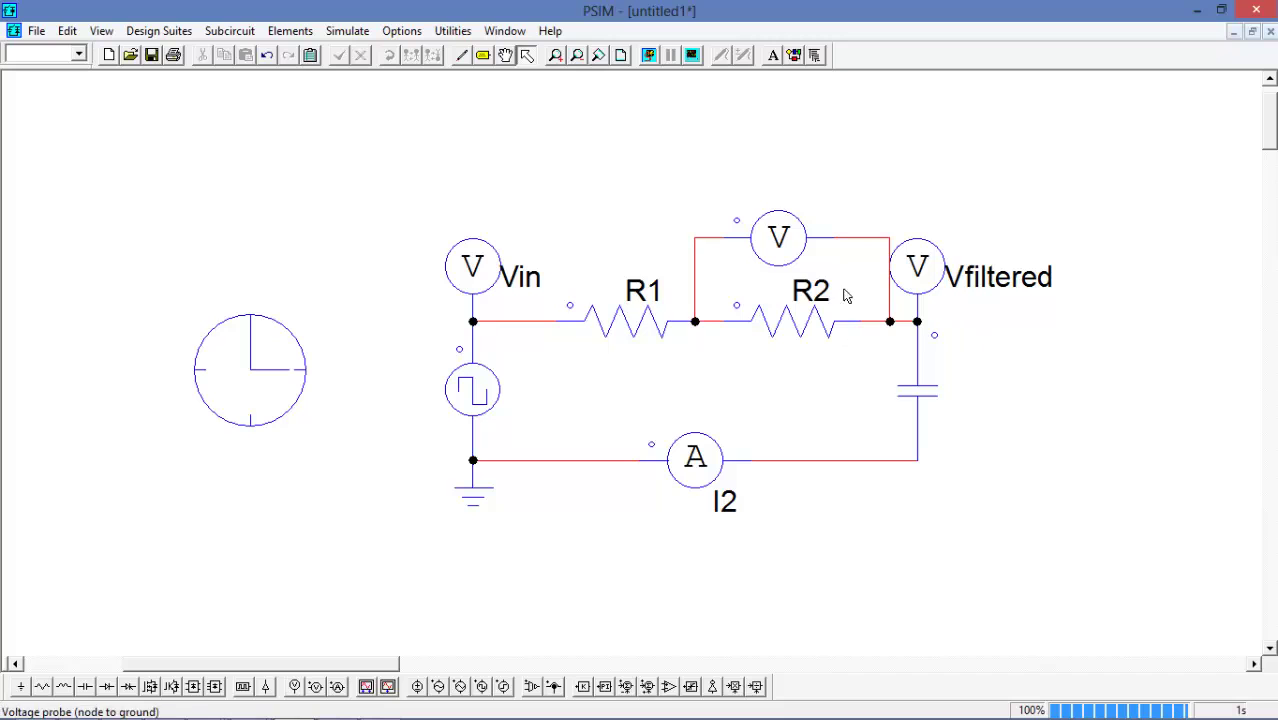
Step: Run the simulation and plot Vin and Vfiltered together on one maximized graph
click(648, 55)
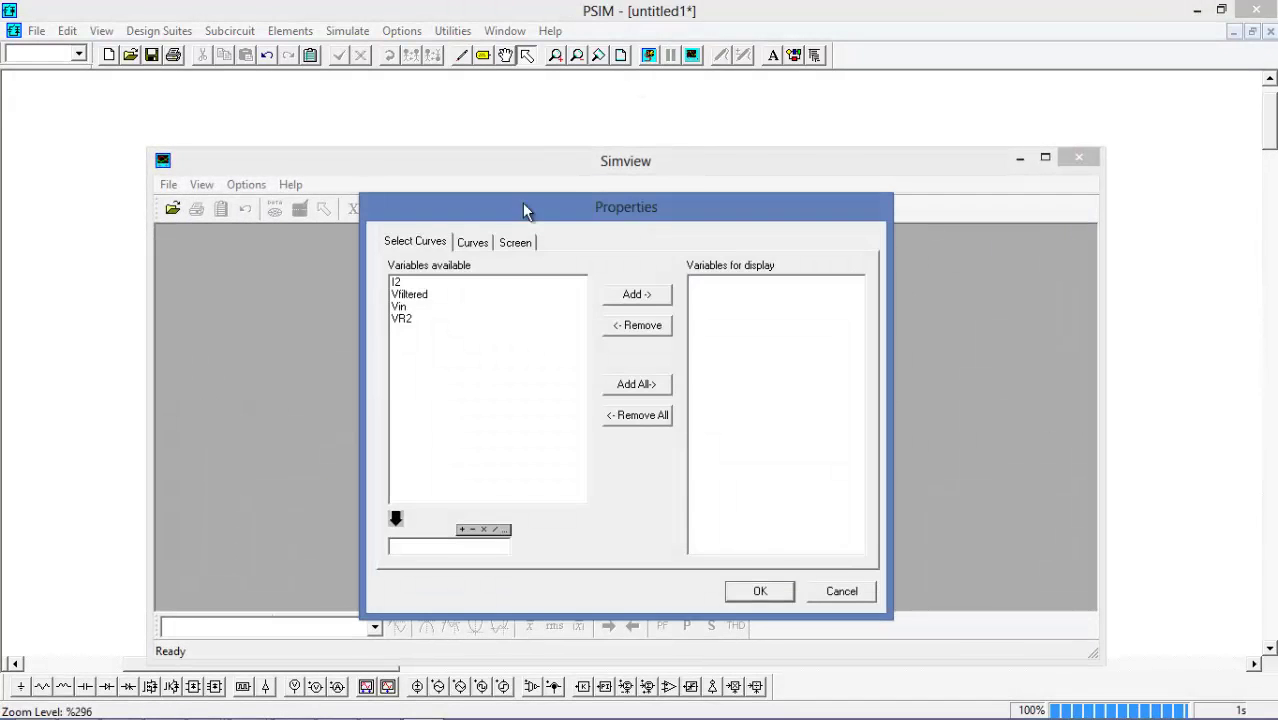
click(415, 308)
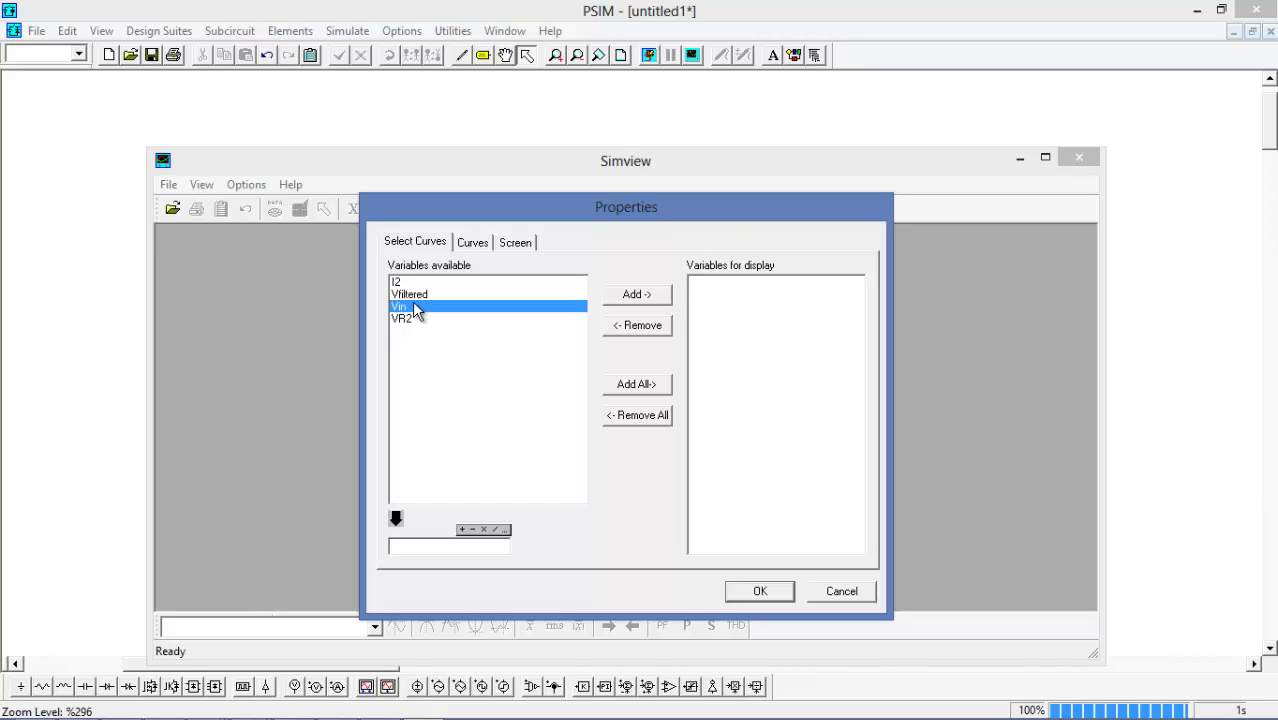
shift+click(418, 295)
click(664, 300)
click(762, 591)
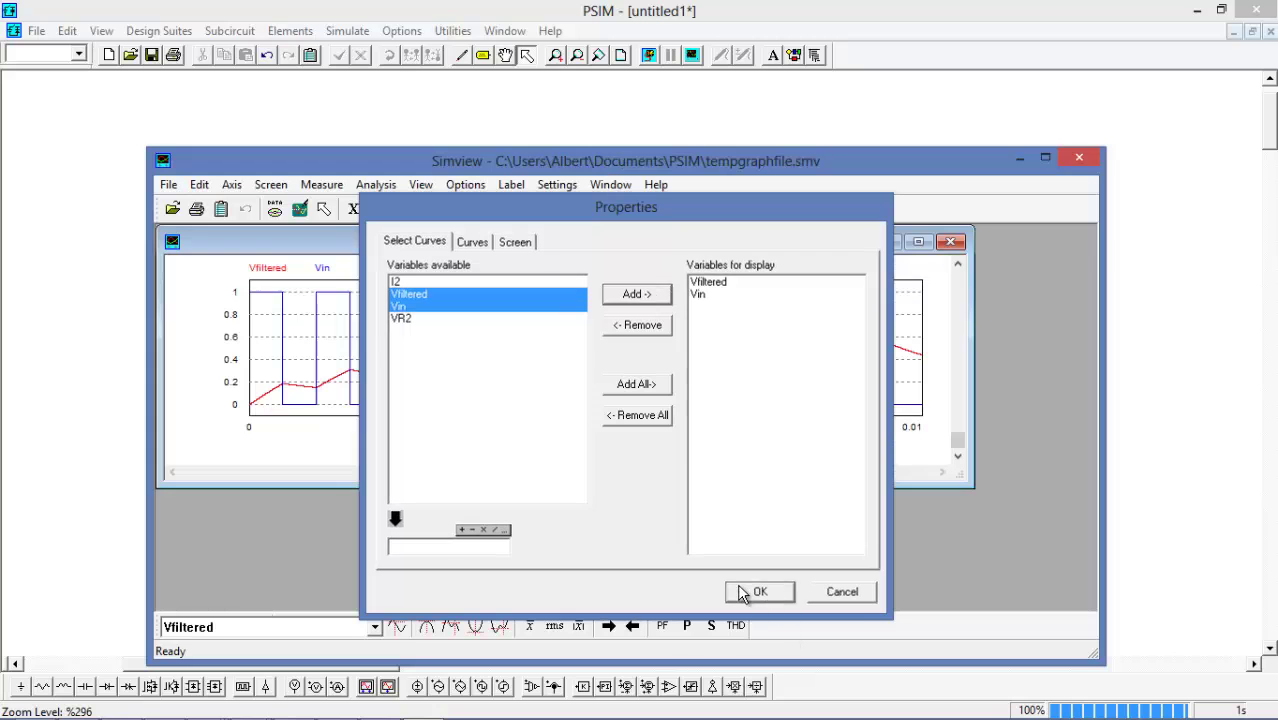
click(918, 243)
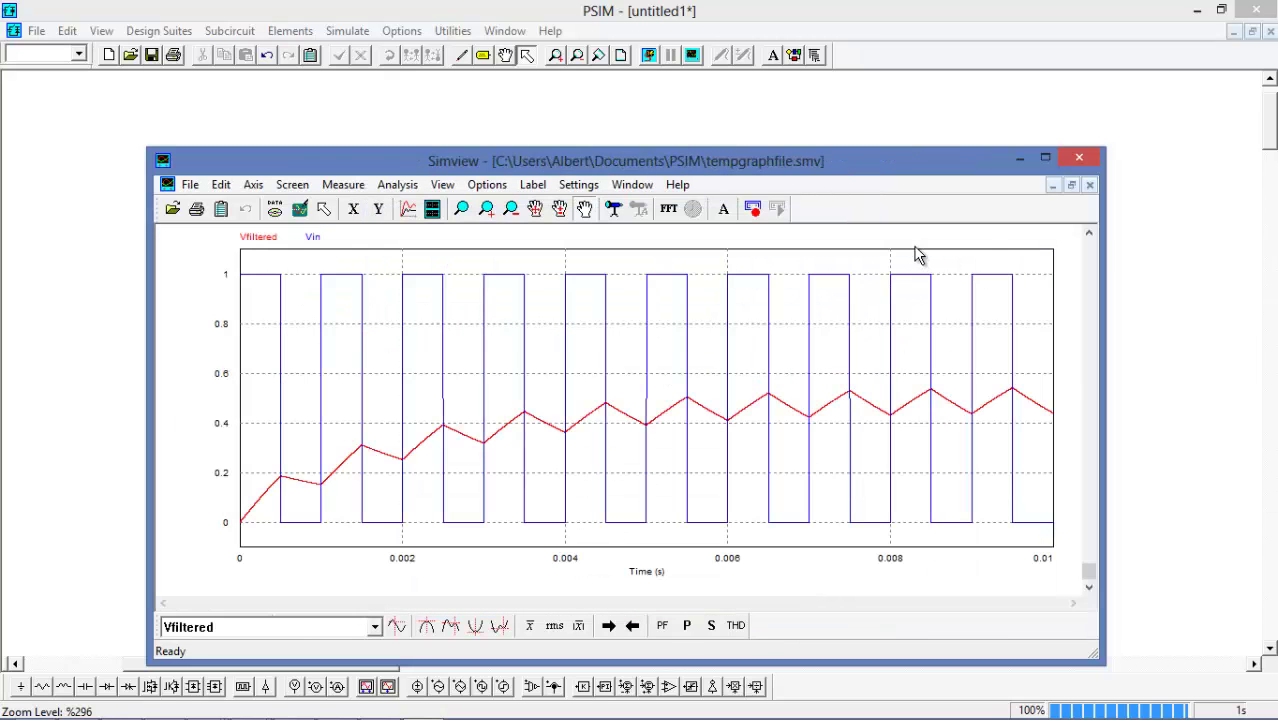
Step: Maximize Simview and remove Vfiltered from the first plot, leaving only Vin
click(1045, 159)
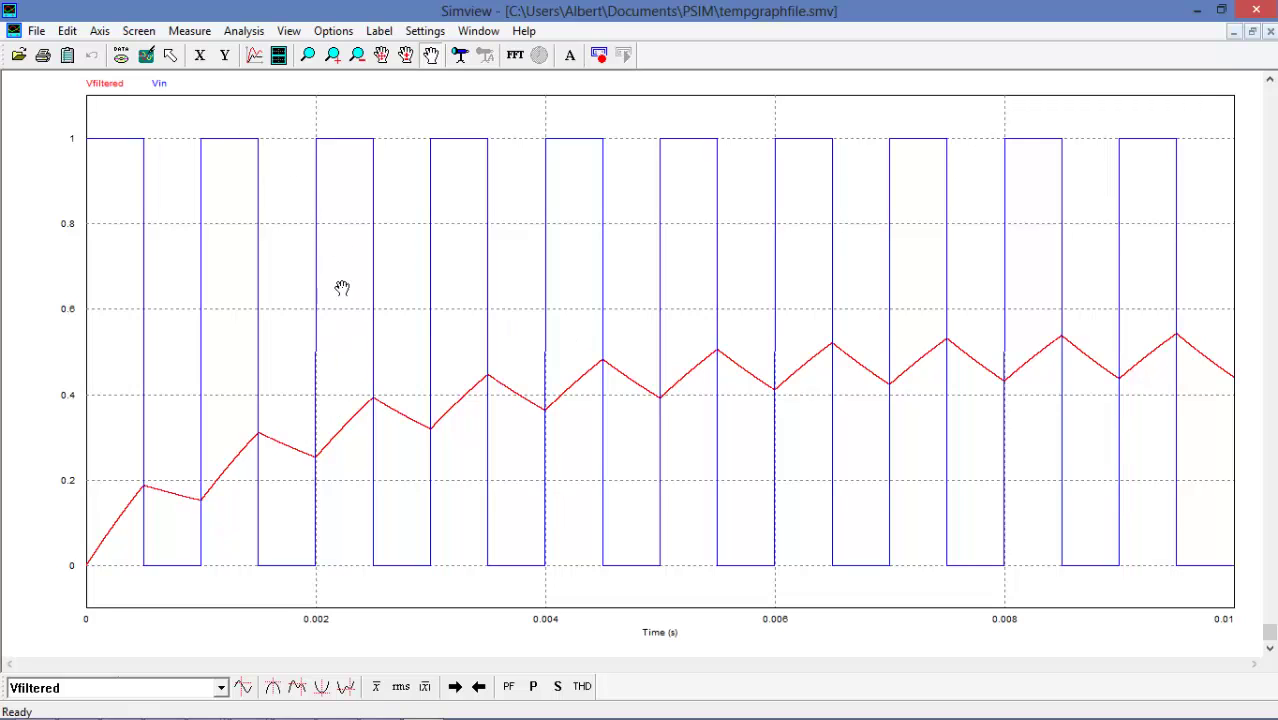
click(254, 56)
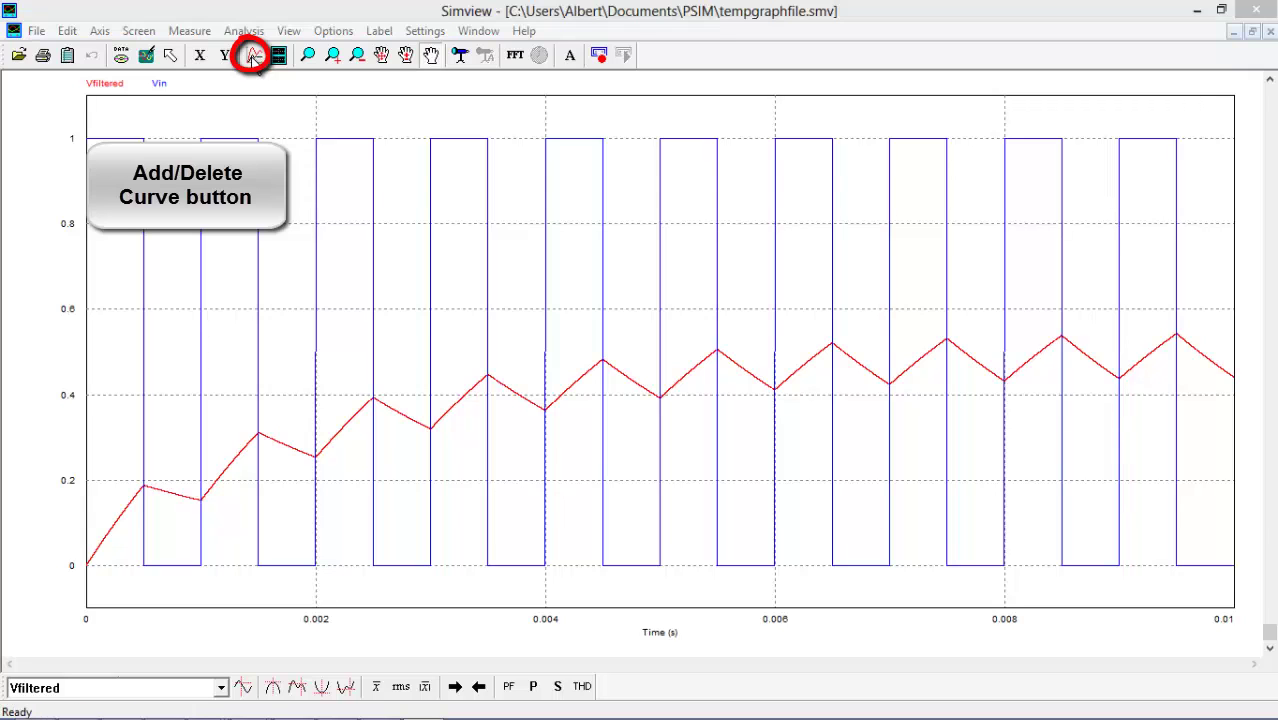
click(740, 237)
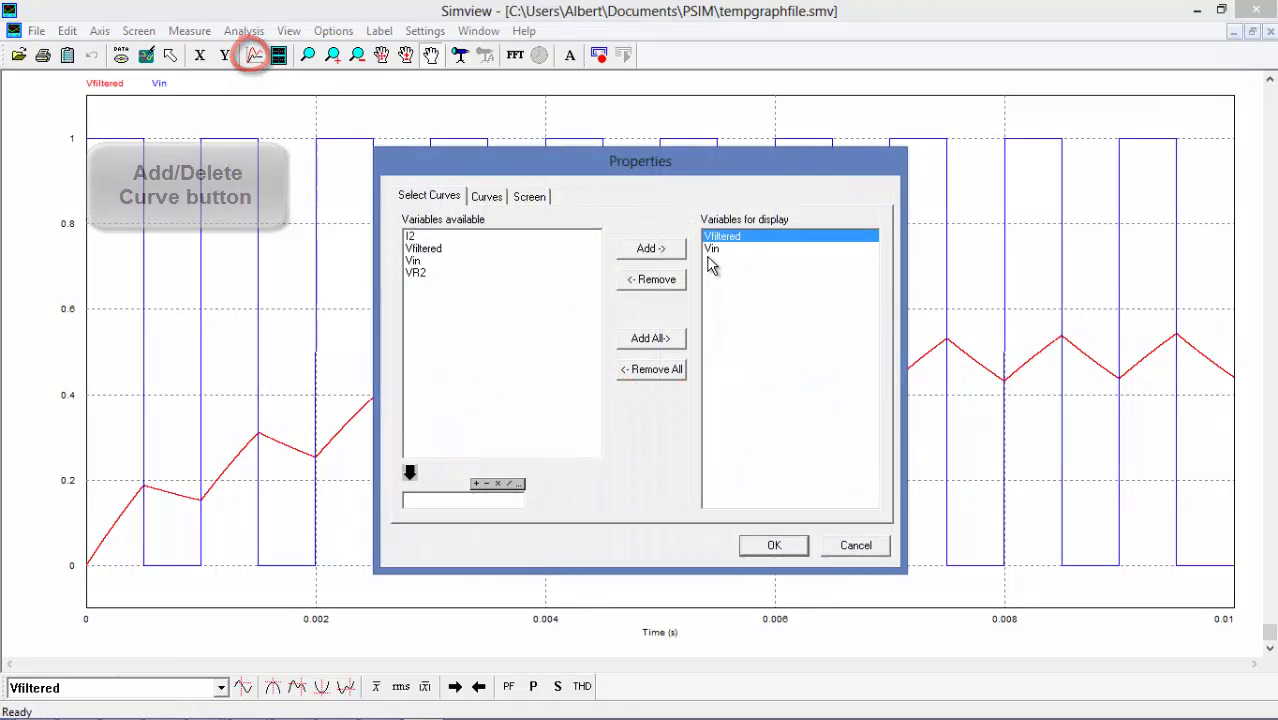
click(651, 279)
click(768, 542)
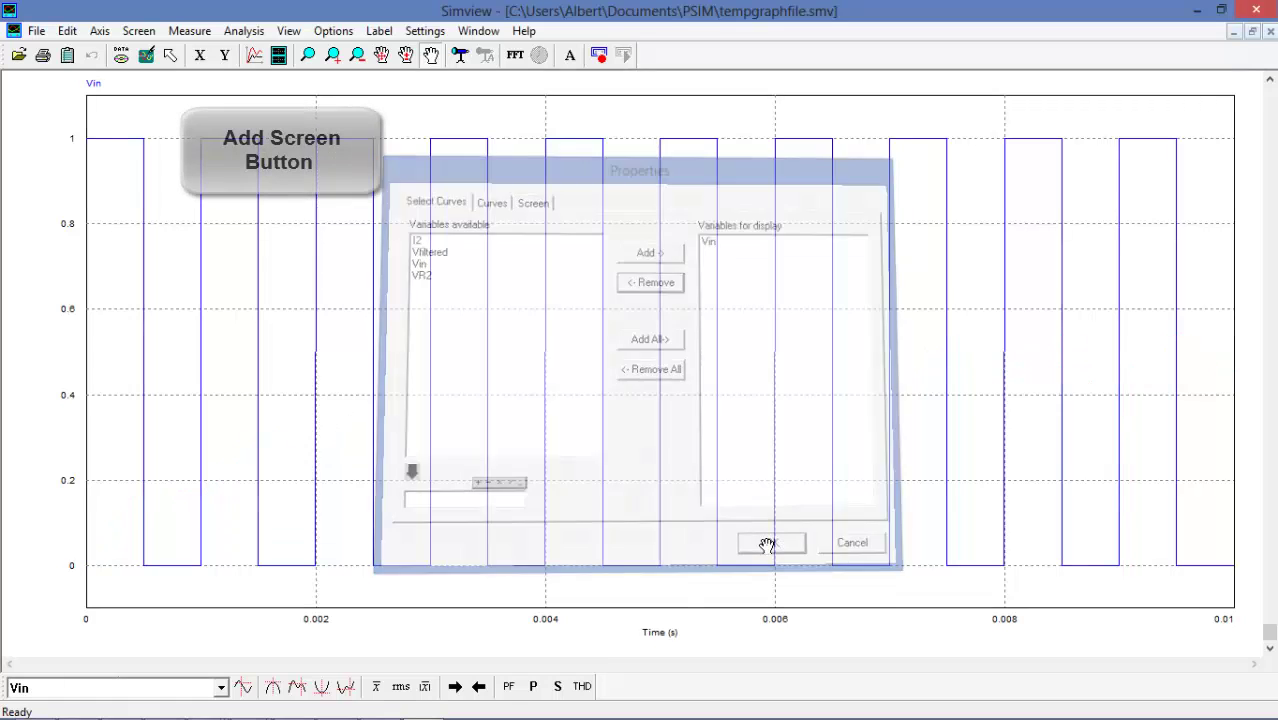
Step: Add a second plot screen showing Vfiltered beneath Vin
click(279, 56)
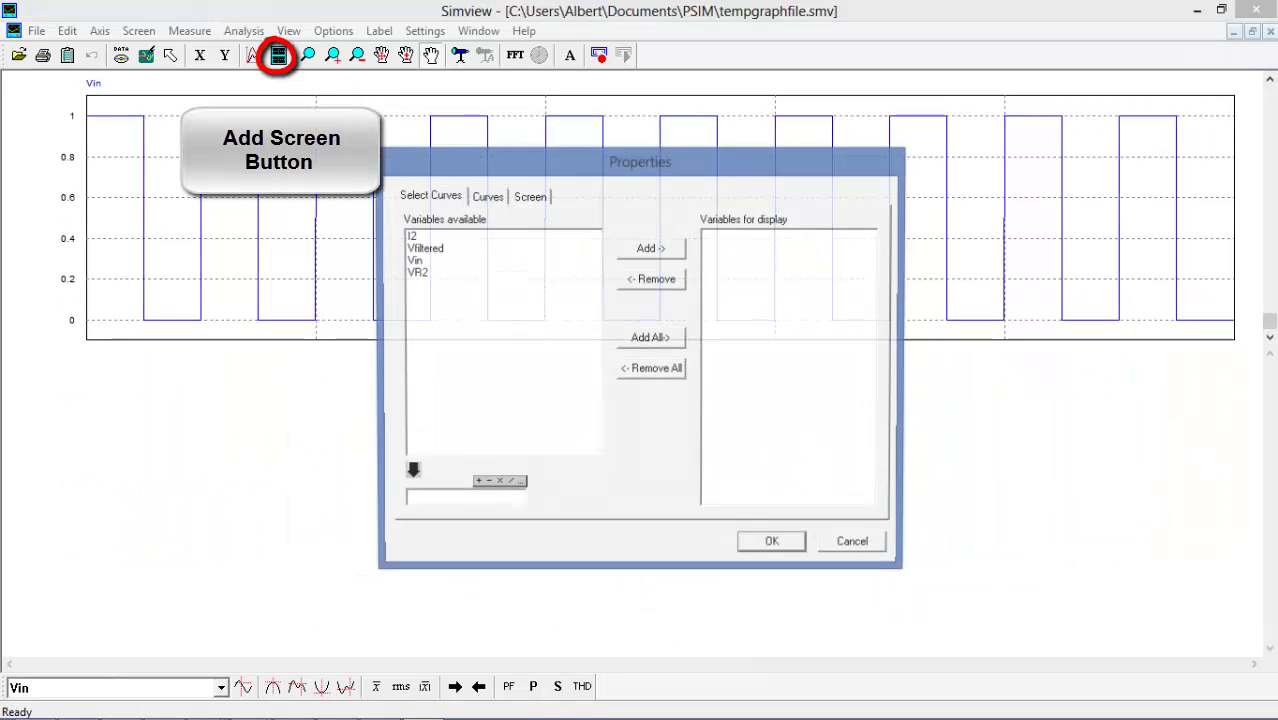
click(447, 257)
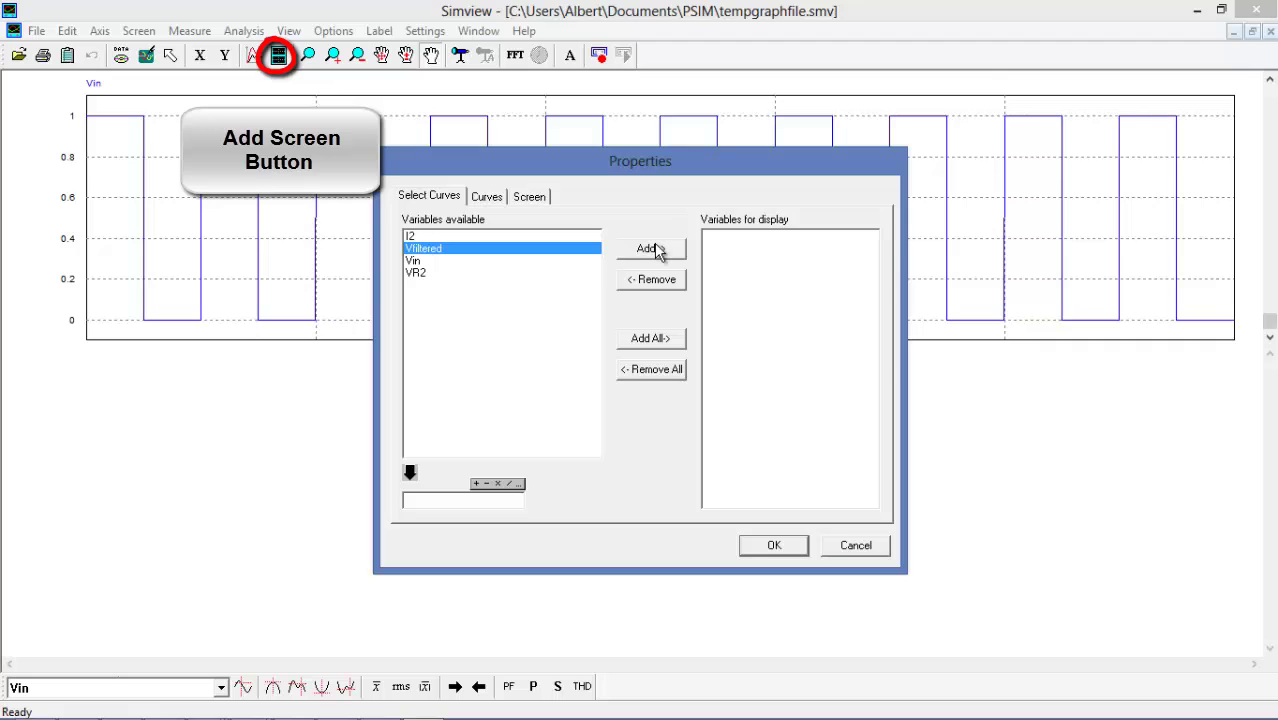
click(784, 552)
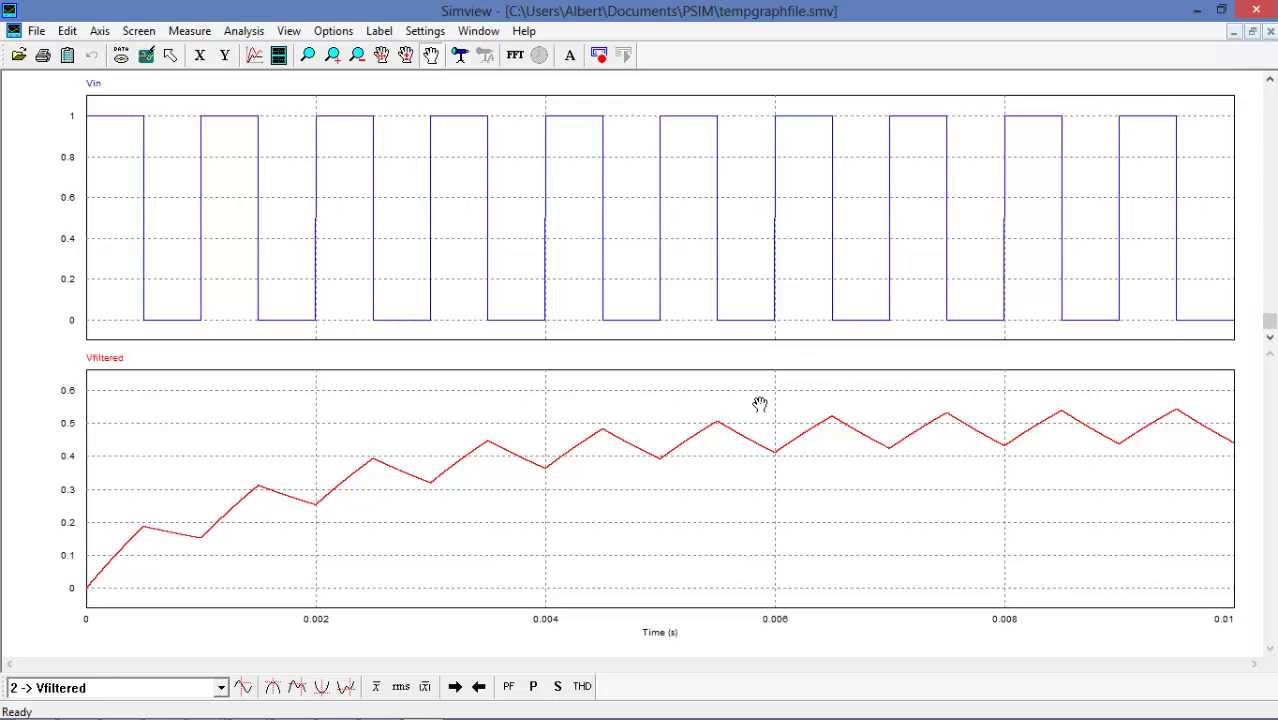
Step: Turn on measurement and move the cursor to about 2.5 ms, reading Vin 1.0 and Vfiltered ~0.393
click(208, 36)
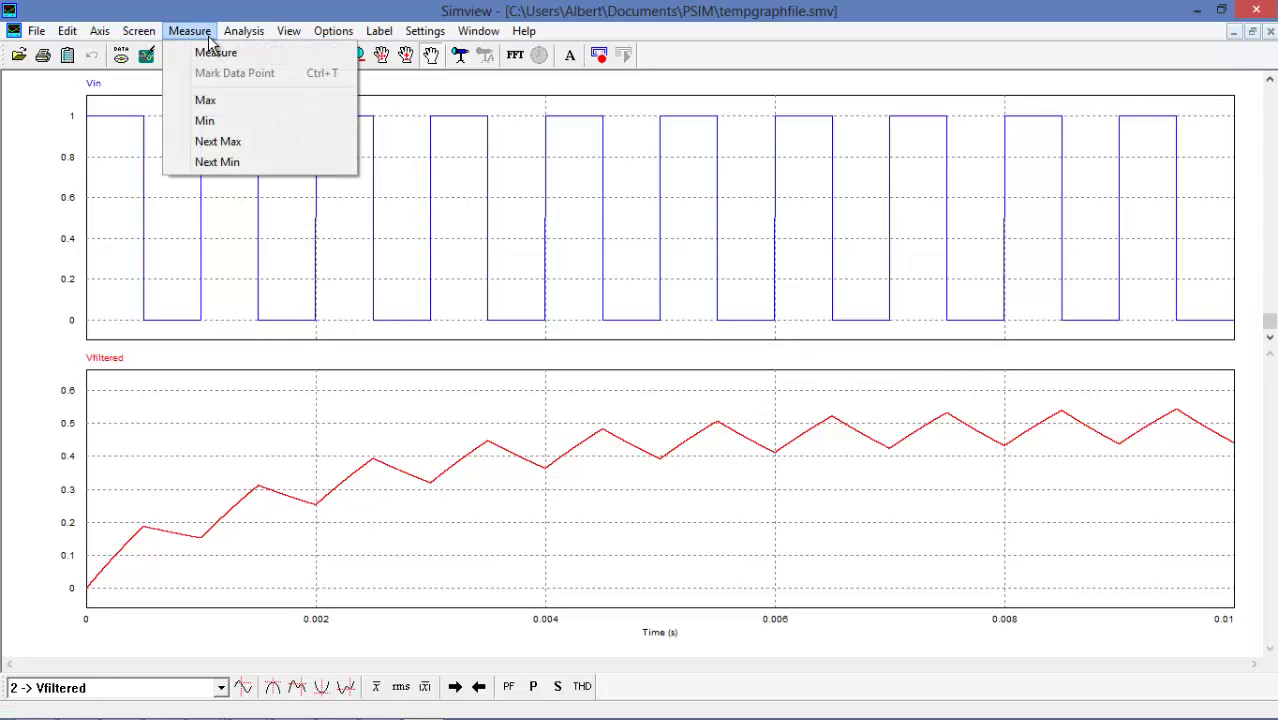
click(213, 52)
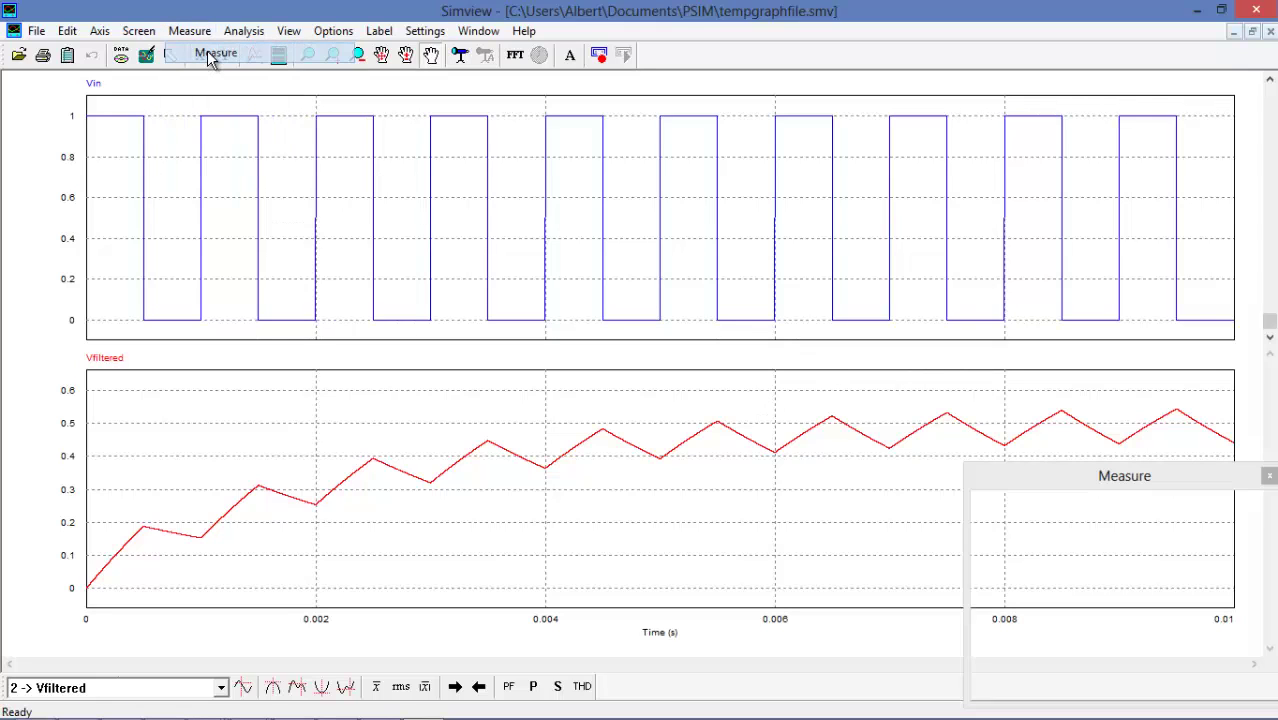
click(239, 152)
drag(1058, 480, 762, 246)
drag(242, 294, 376, 307)
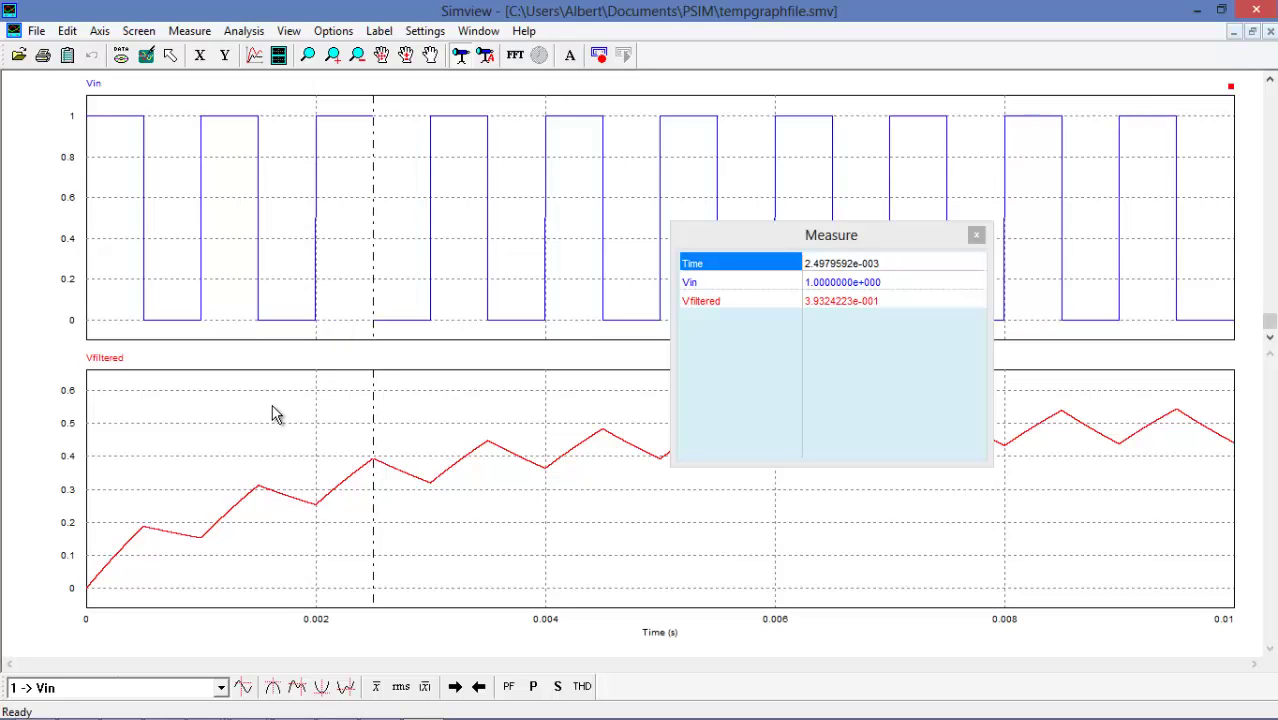
Step: Add a second cursor on the Vin plot to measure its frequency, fine-tuning it with Shift+arrows
right_click(489, 148)
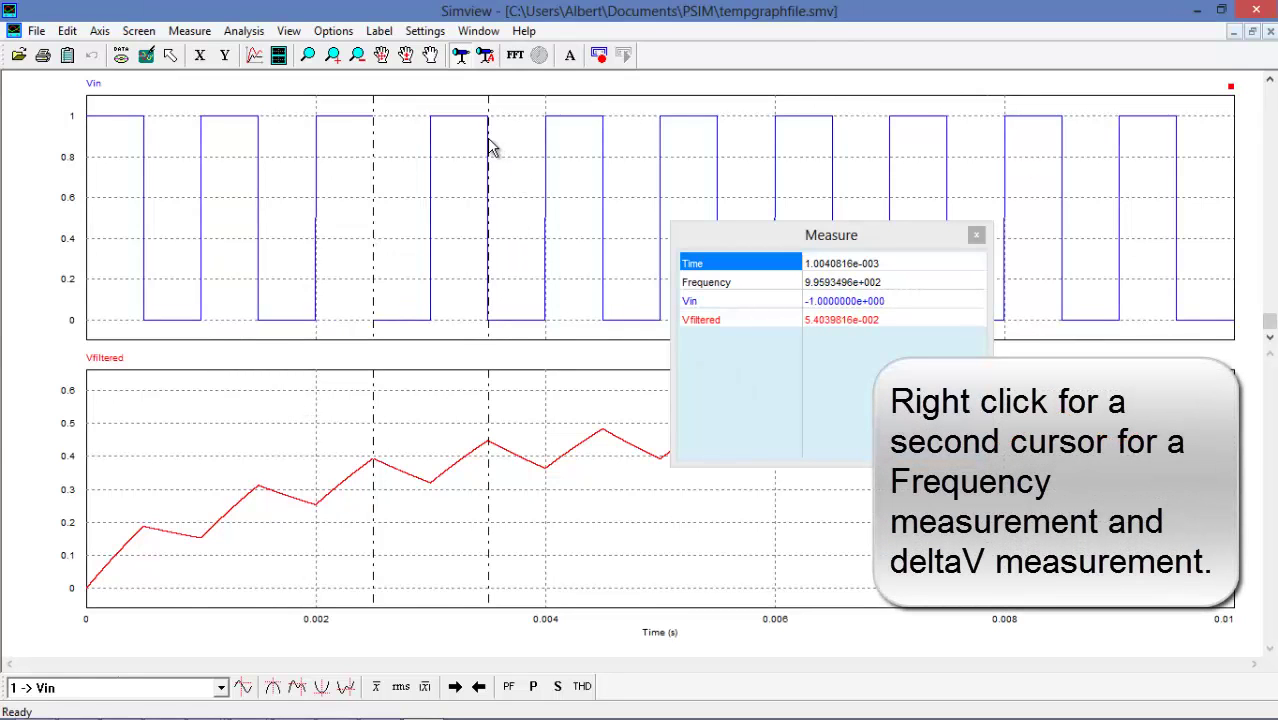
key(shift+Left)
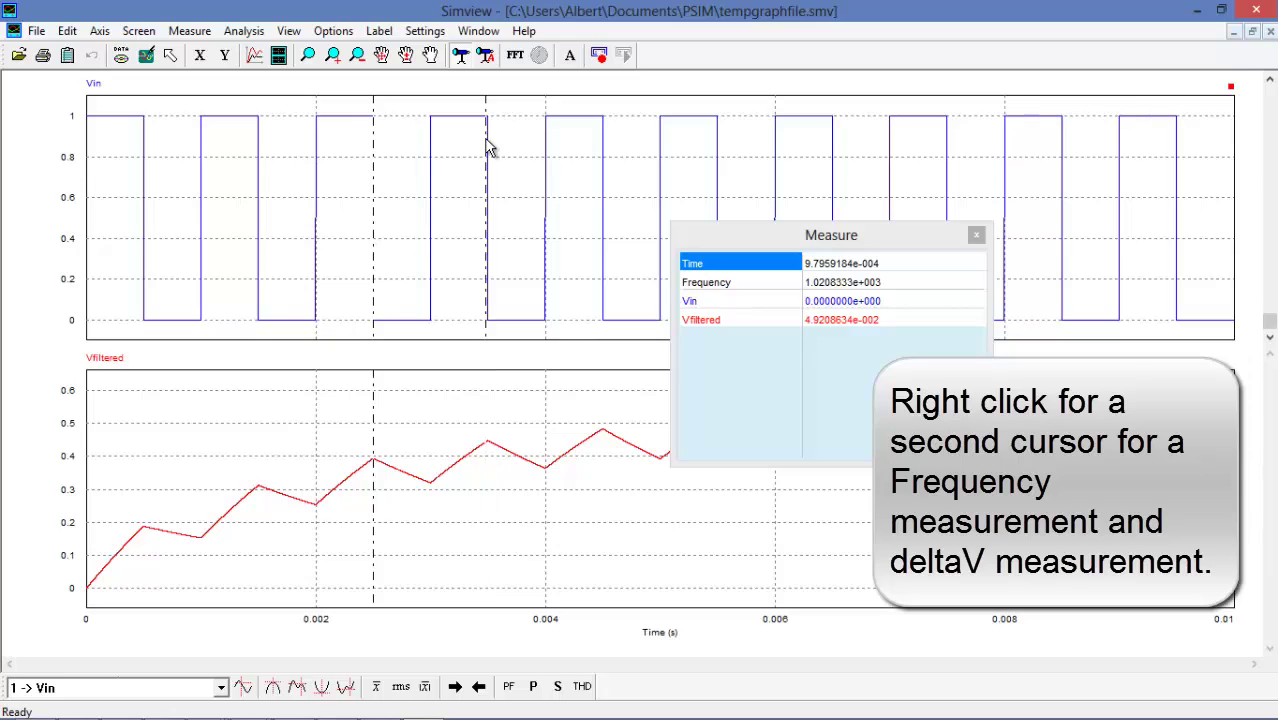
key(shift+Right)
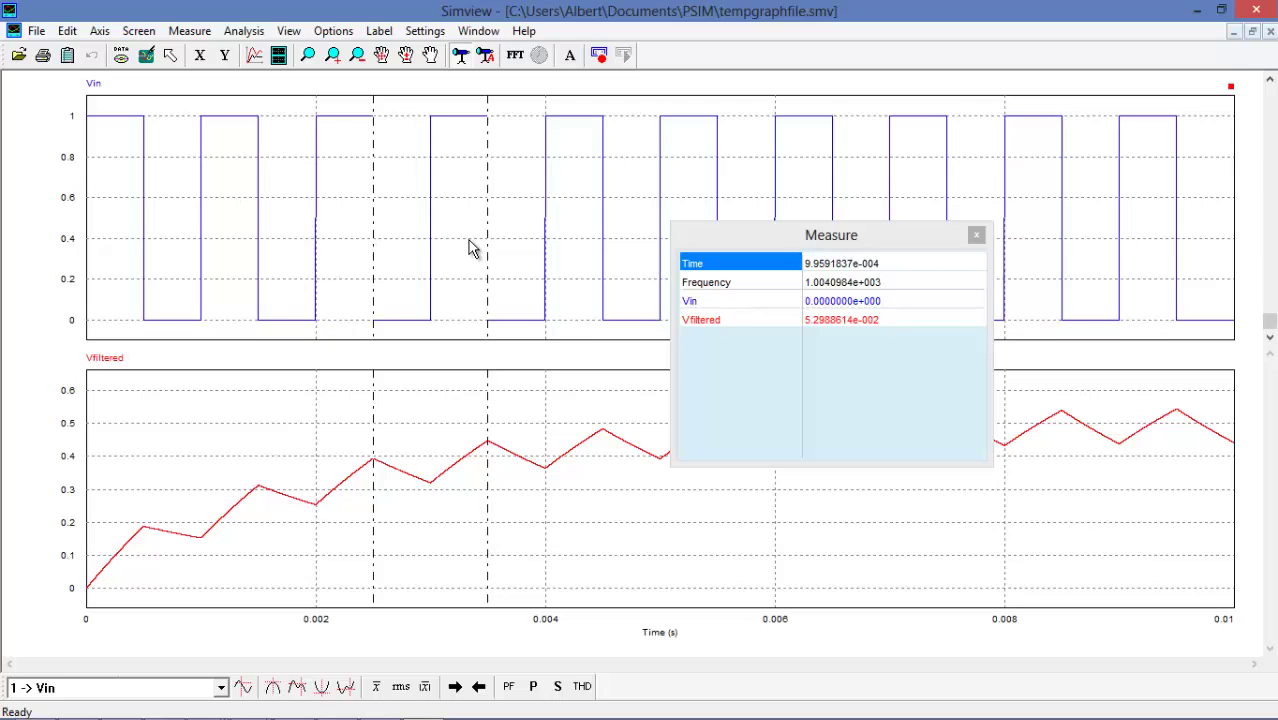
Step: Move the second cursor to about 6.2 ms, then take readings on the Vfiltered plot
right_click(590, 148)
right_click(637, 150)
right_click(762, 148)
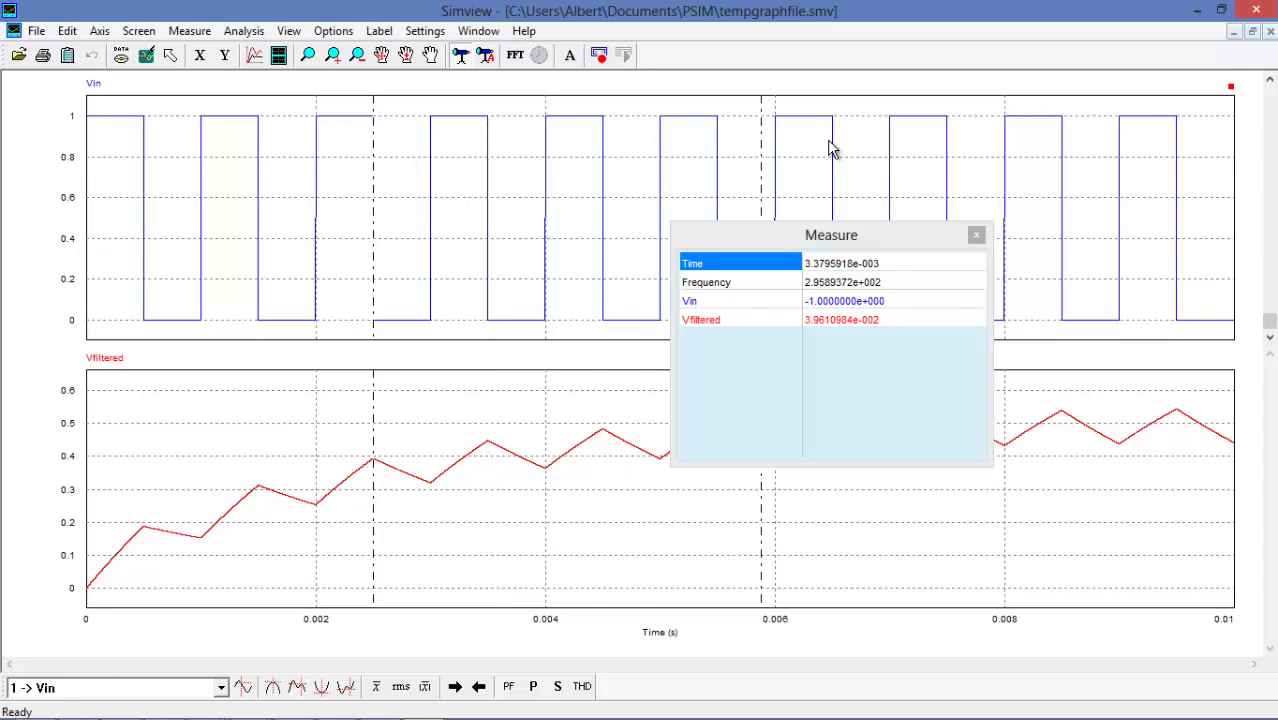
right_click(950, 148)
right_click(1041, 160)
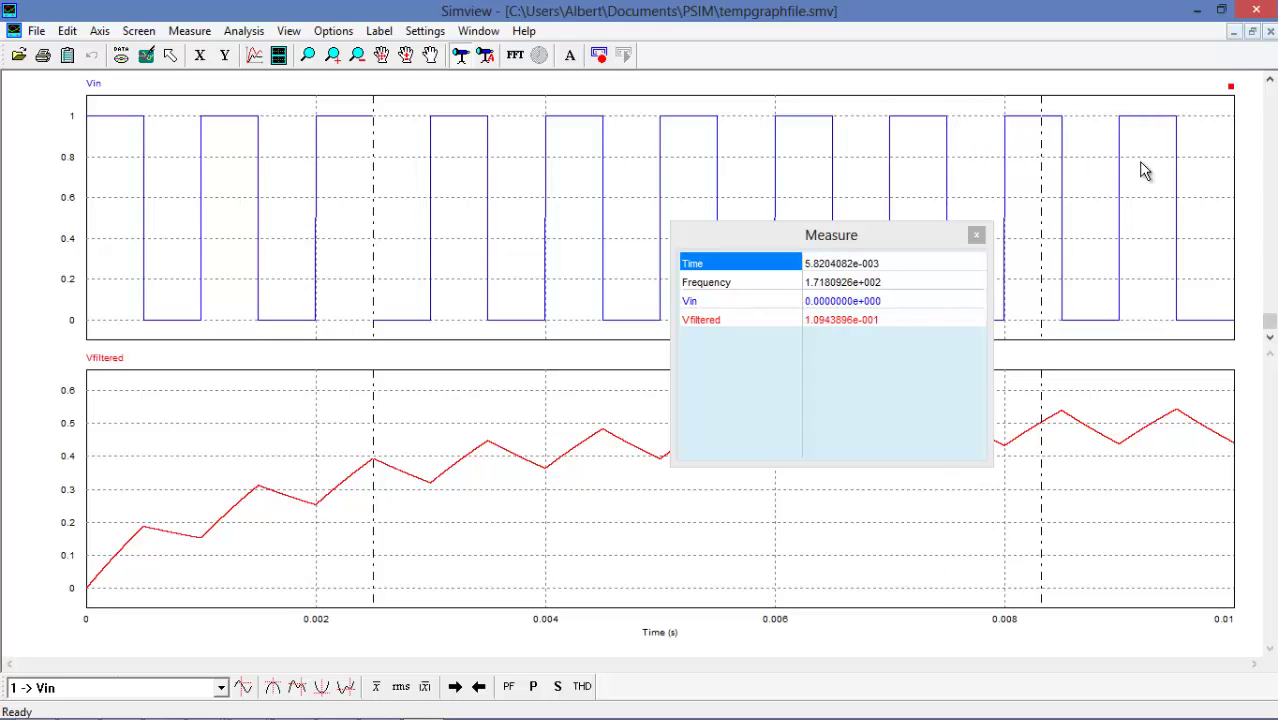
right_click(1080, 197)
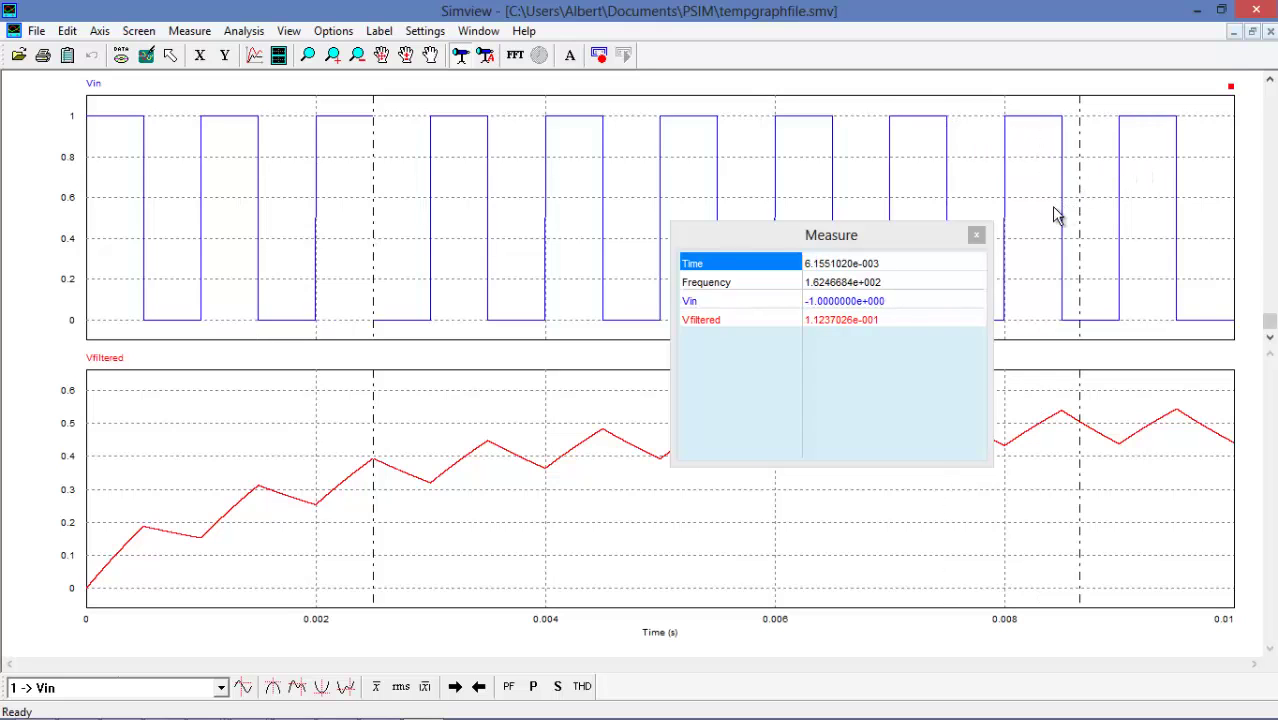
click(618, 410)
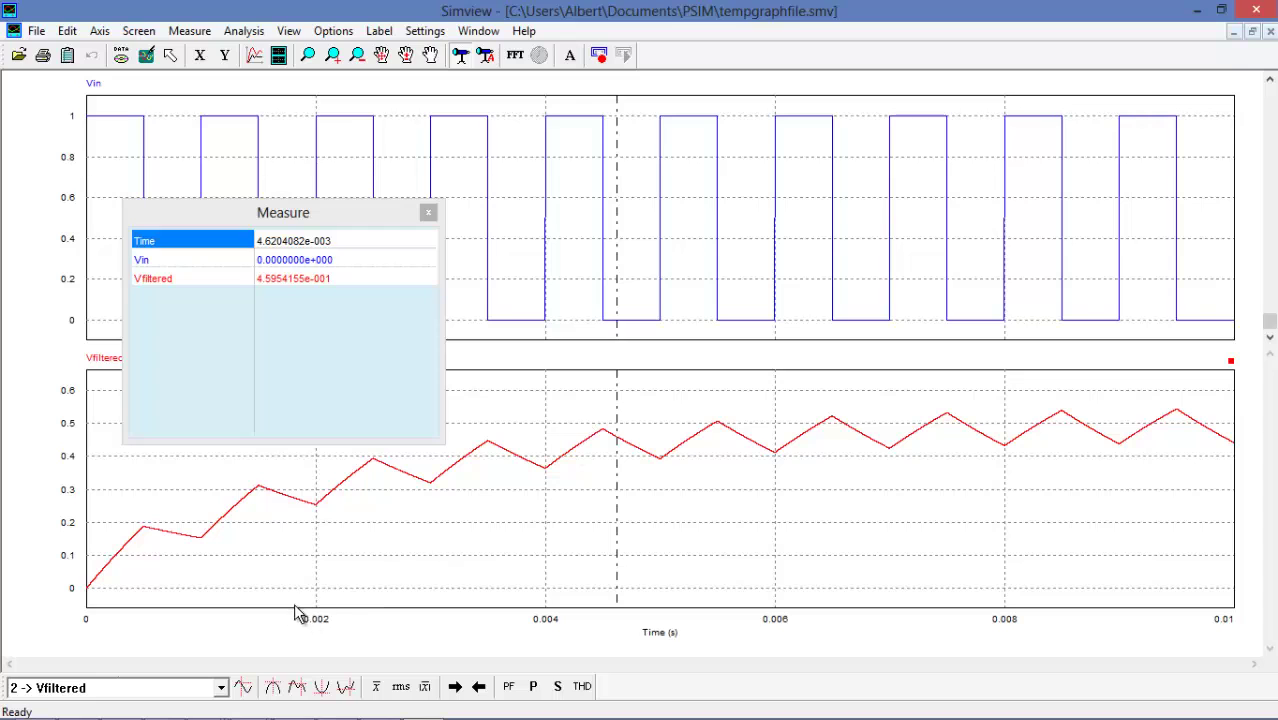
Step: Jump to Vfiltered's global maximum and global minimum, moving the Measure window over the Vin plot
click(274, 687)
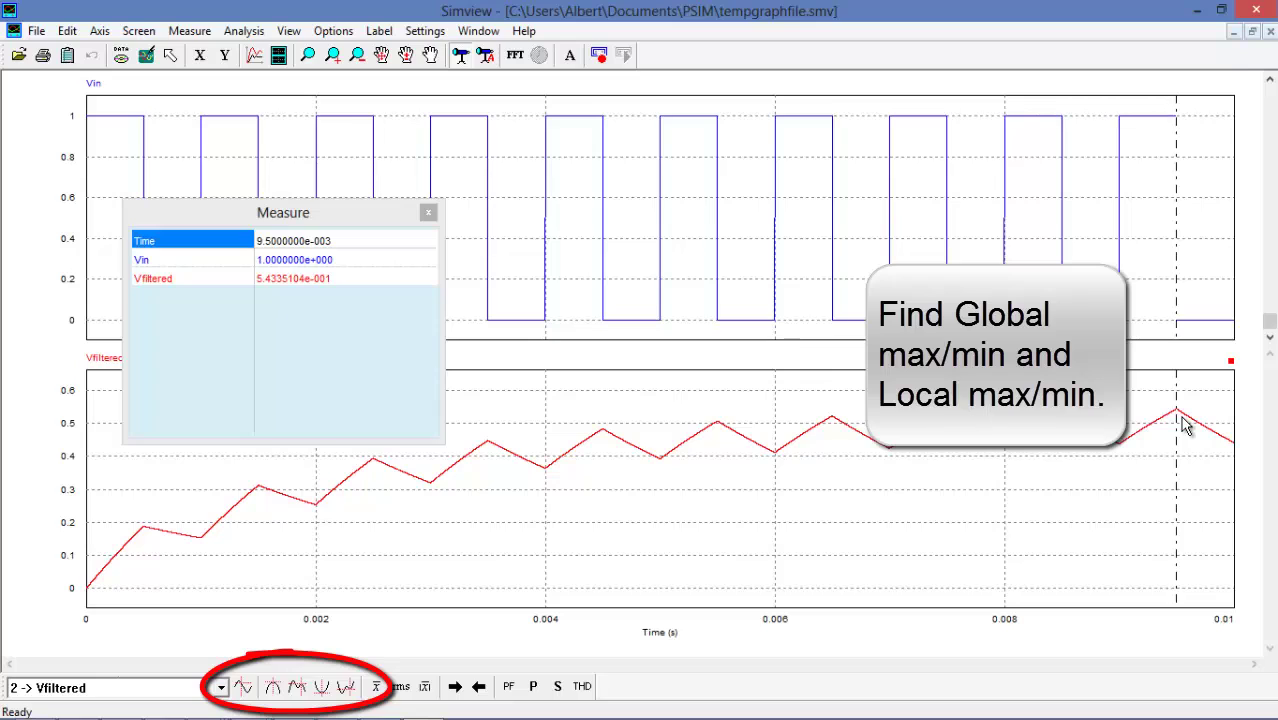
click(321, 687)
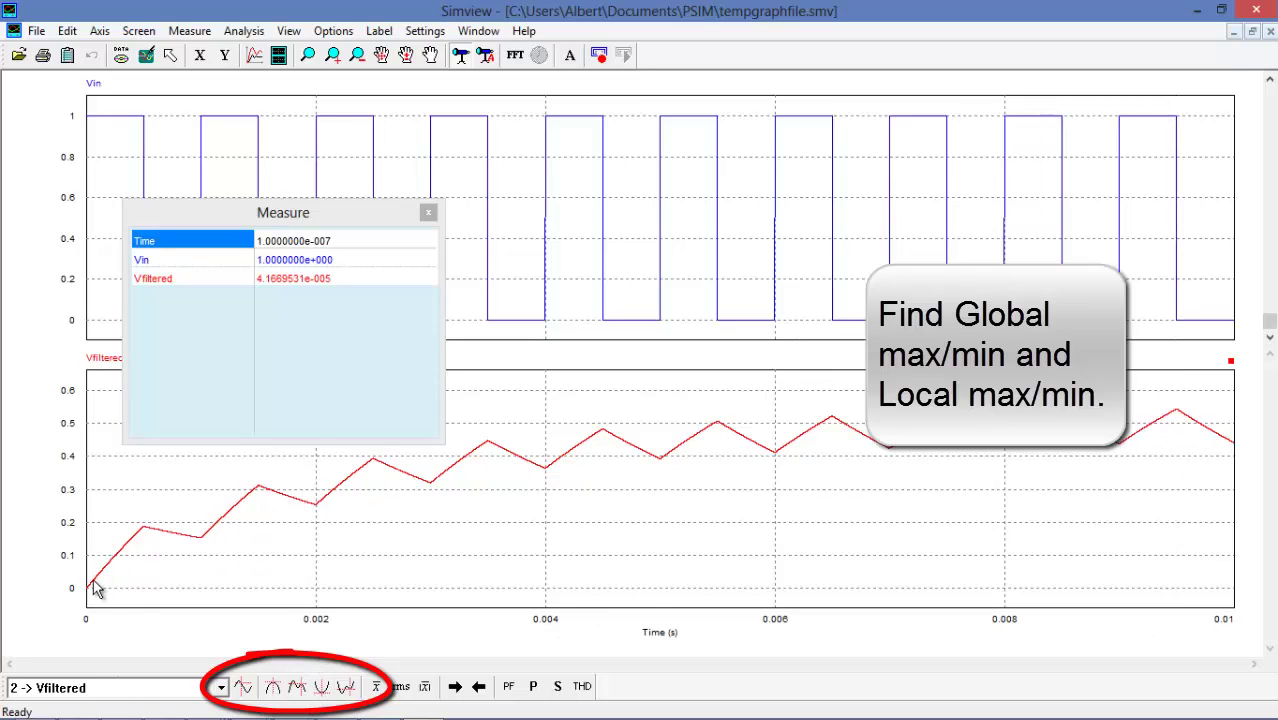
drag(266, 218, 693, 134)
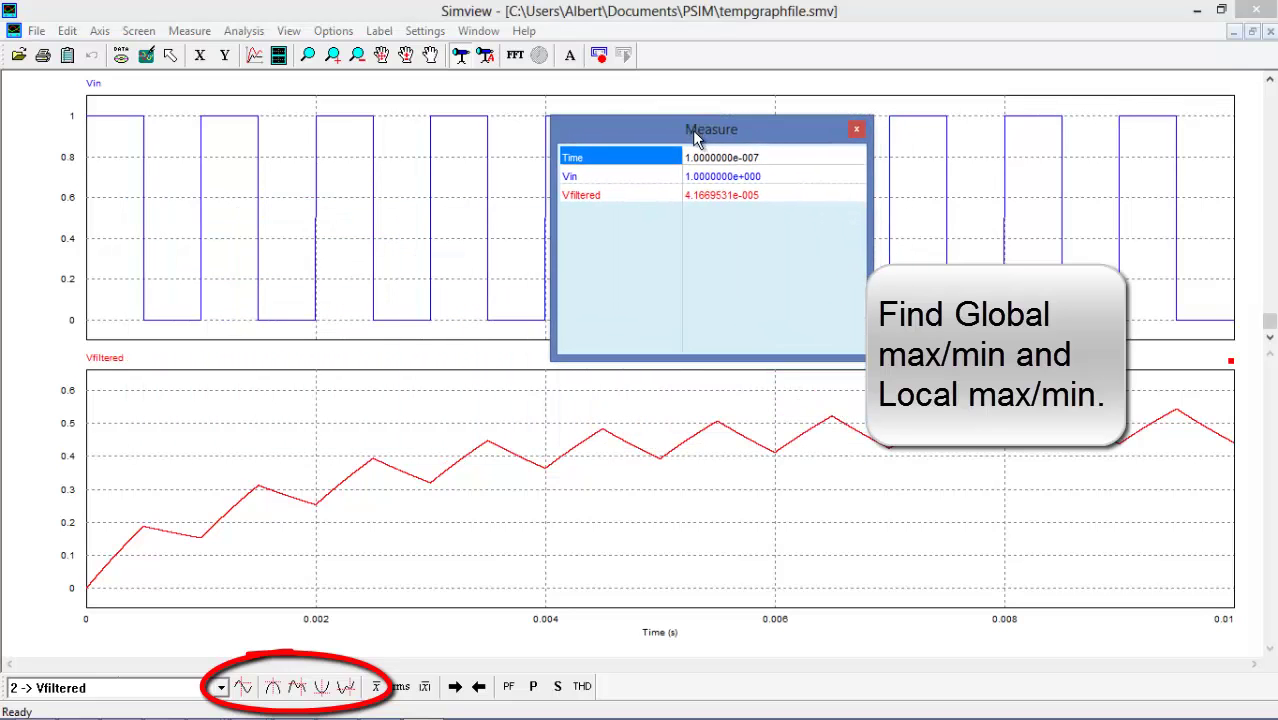
Step: Step through Vfiltered's successive local maxima and minima until the trough at 4 ms
click(295, 694)
click(295, 690)
click(346, 688)
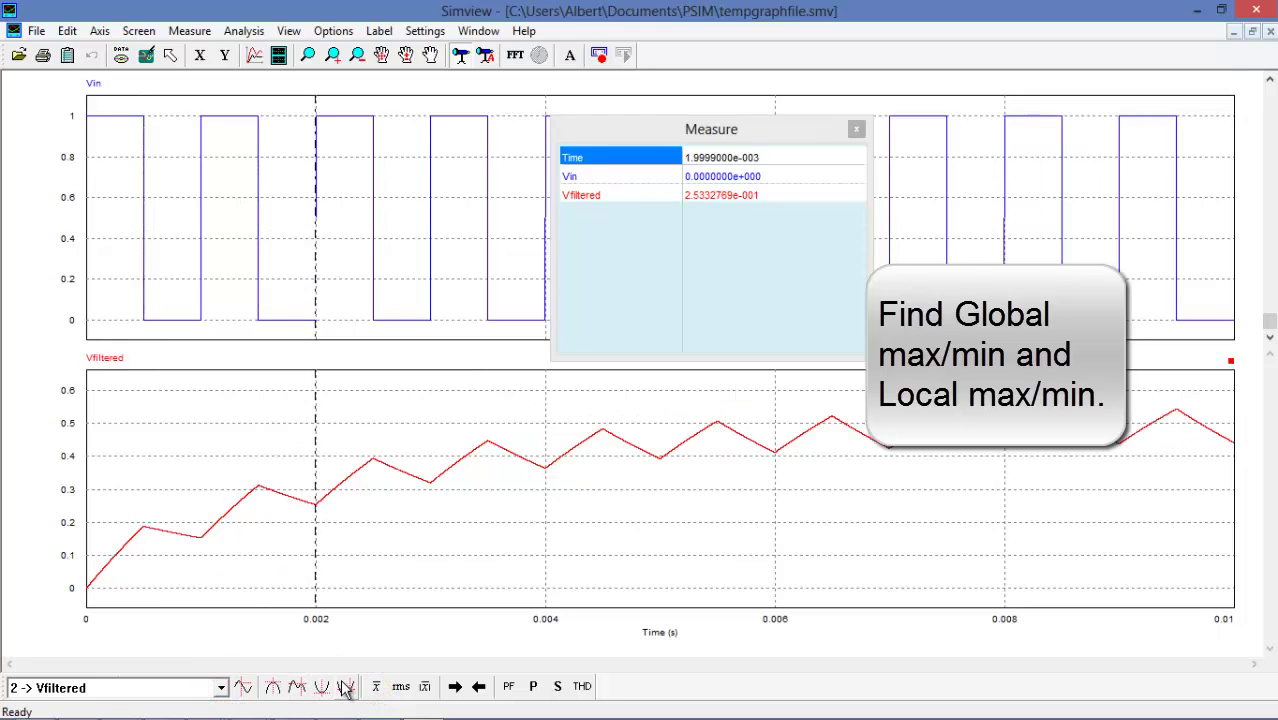
click(346, 688)
click(304, 689)
click(346, 688)
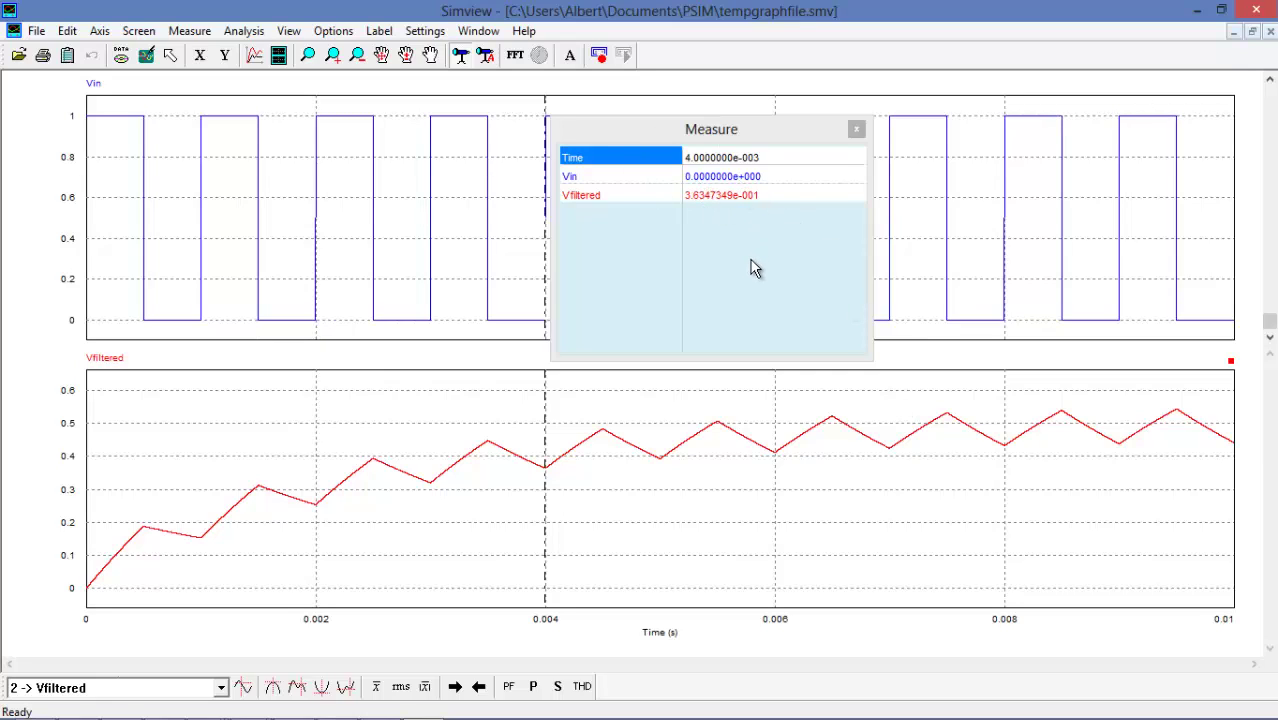
Step: Show full-trace RMS (Vin 0.7071, Vfiltered 0.4112), then zoom the lower plot to about 4.6–6 ms
drag(805, 137, 980, 158)
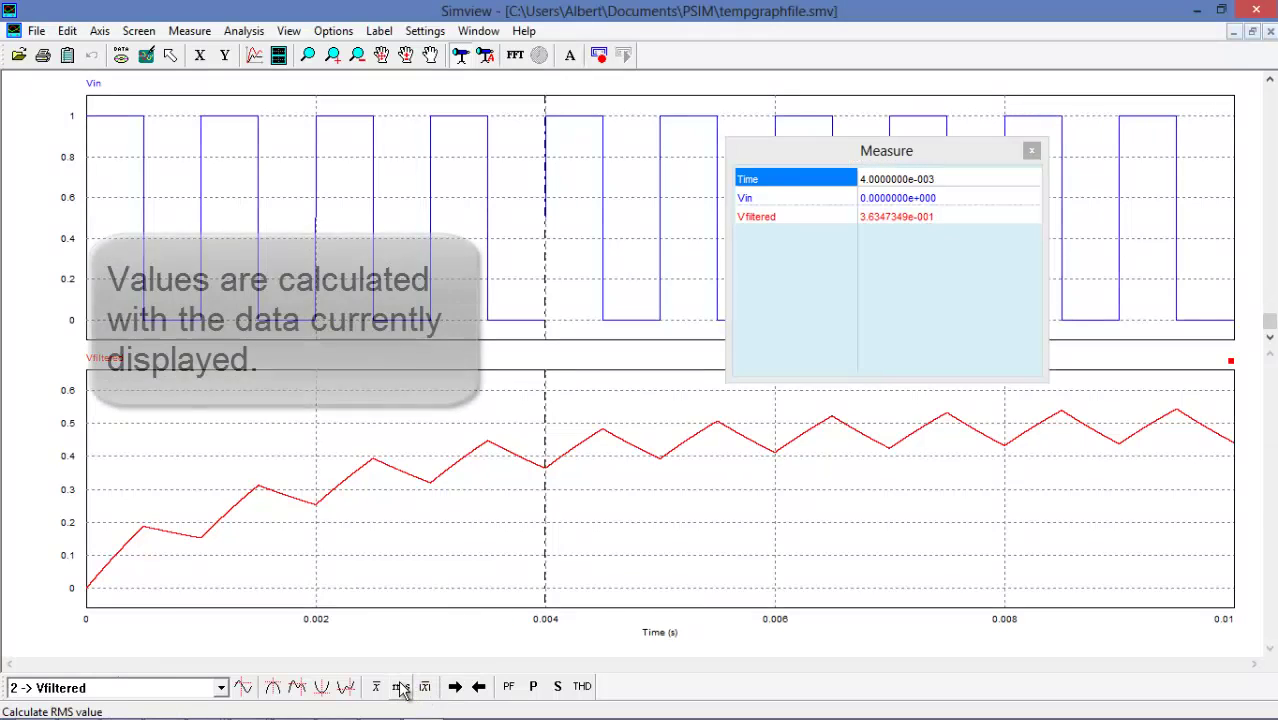
click(400, 687)
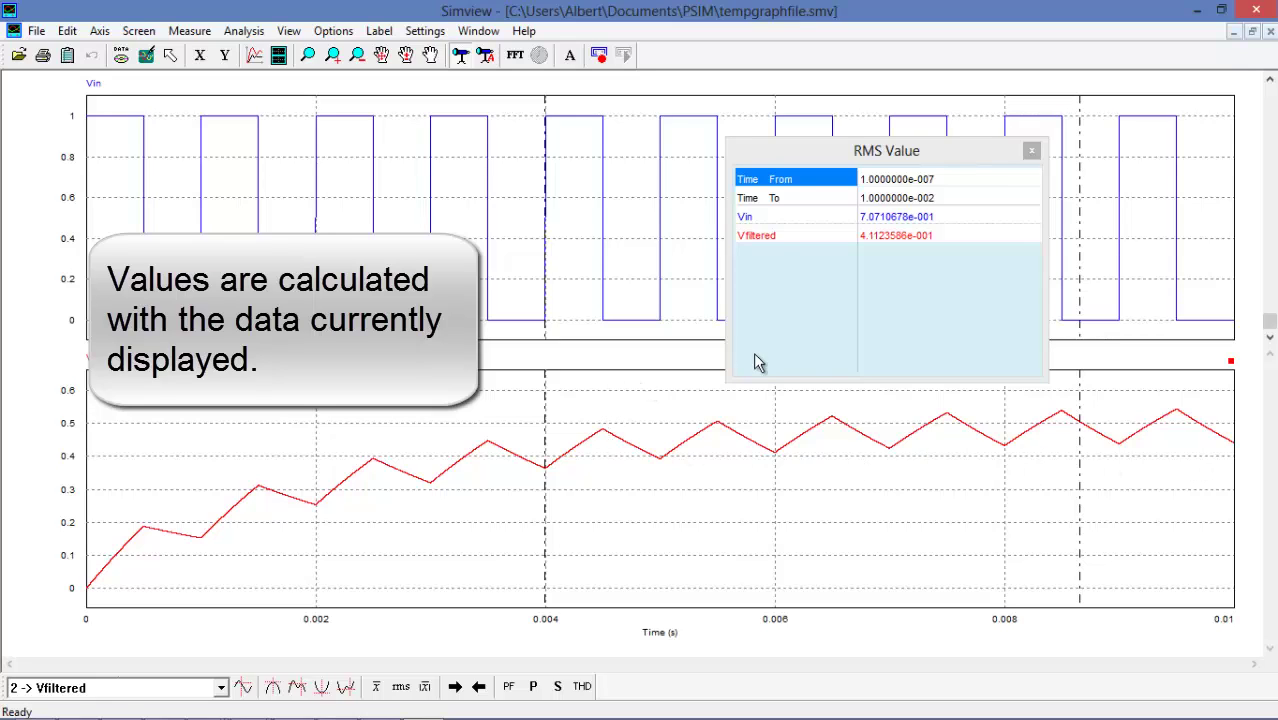
click(308, 54)
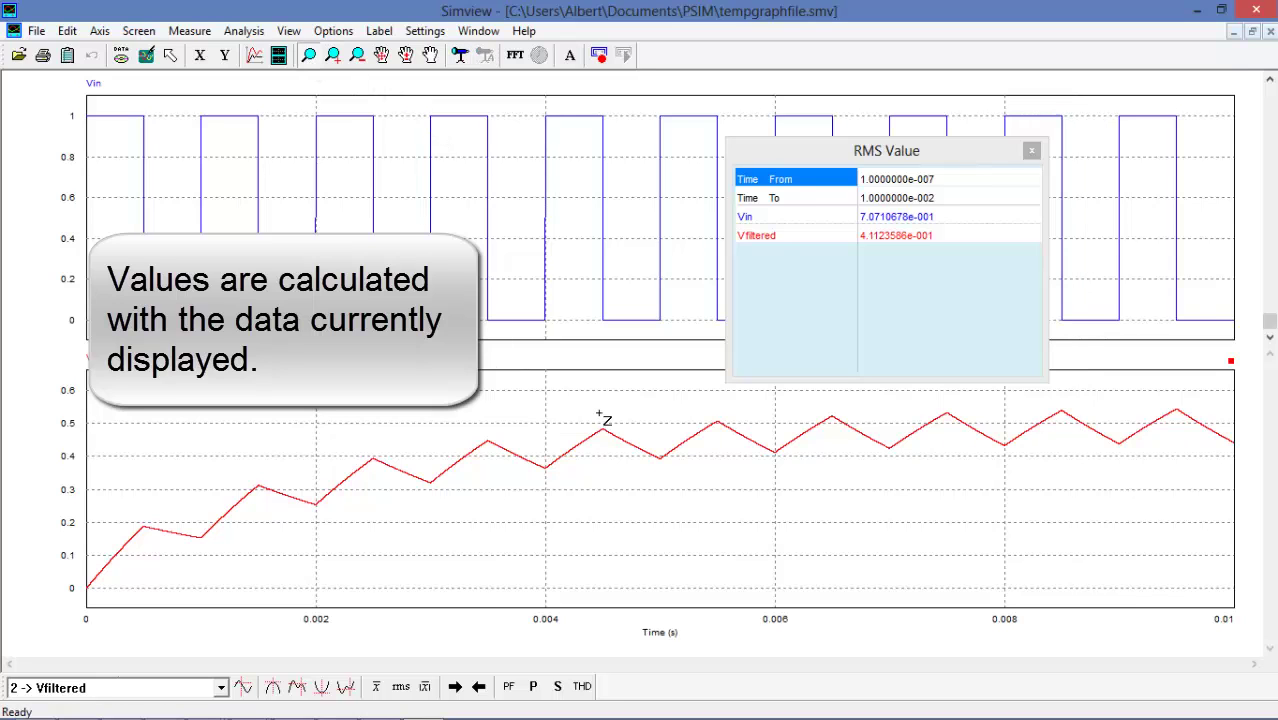
drag(604, 391, 784, 507)
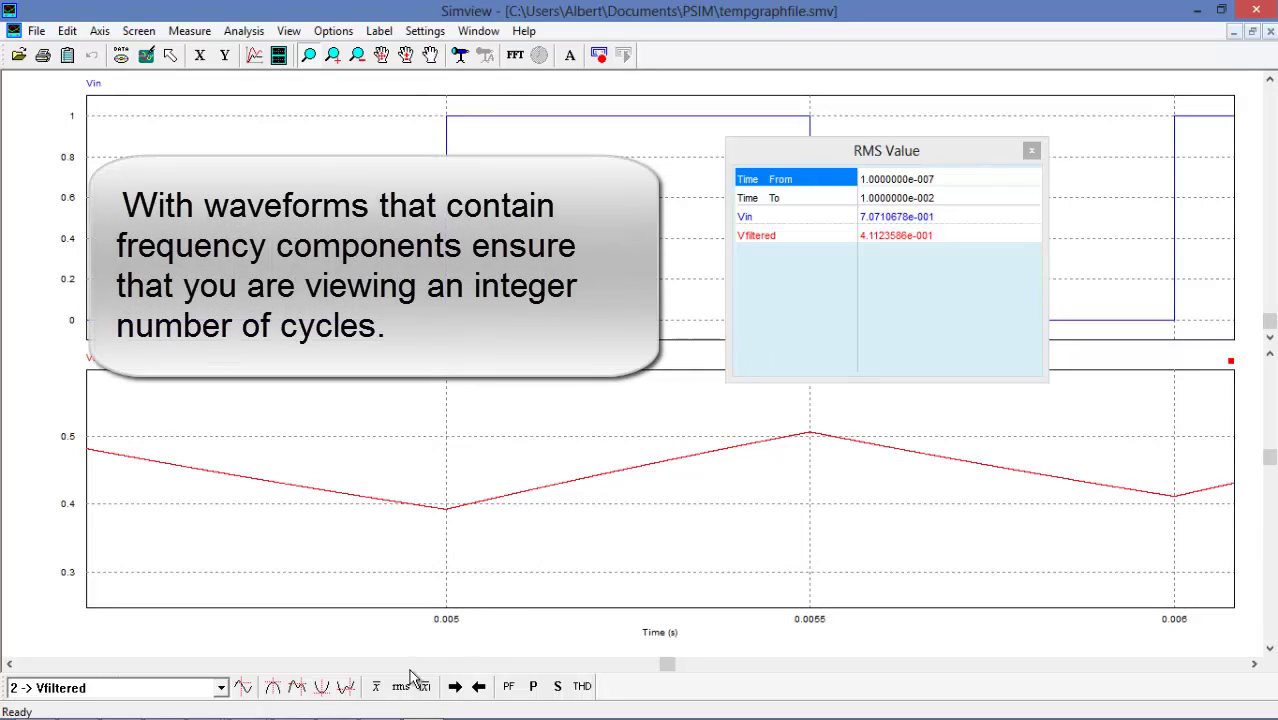
Step: Recompute RMS for 4.506–6.082 ms, restore the 0–10 ms view, and remove Vfiltered from the lower plot
click(400, 687)
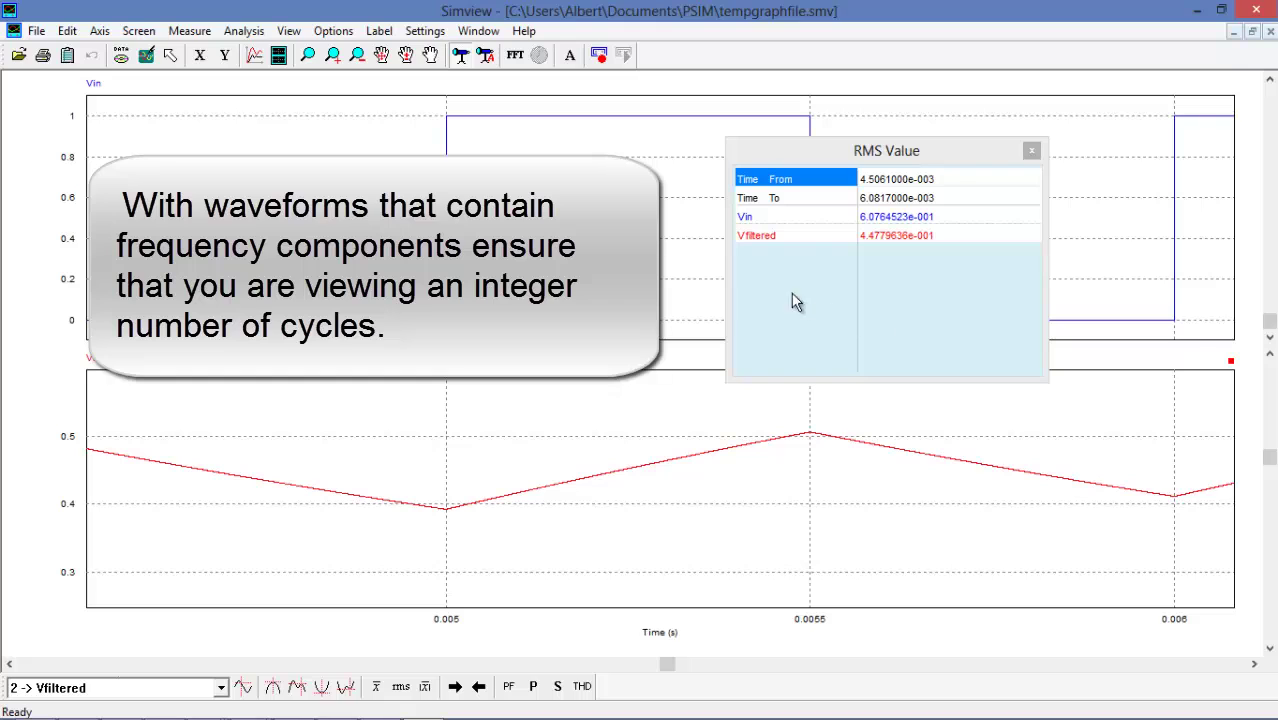
click(150, 58)
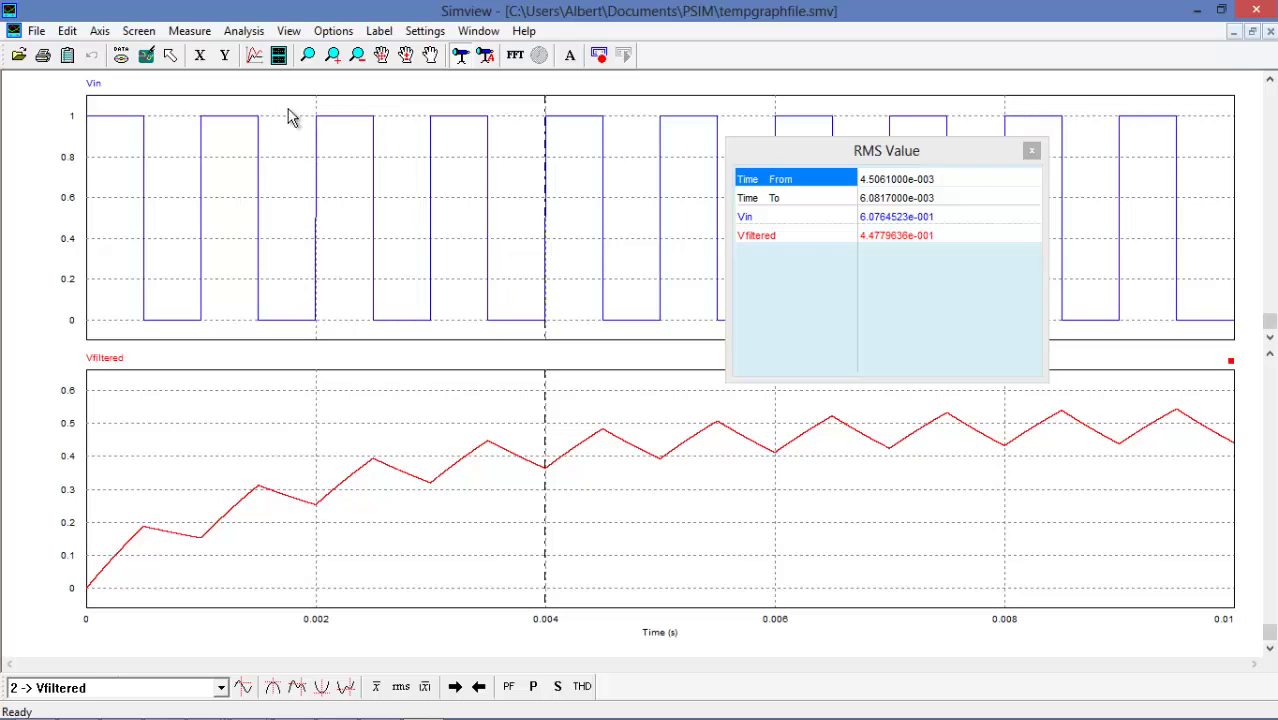
click(254, 55)
click(710, 237)
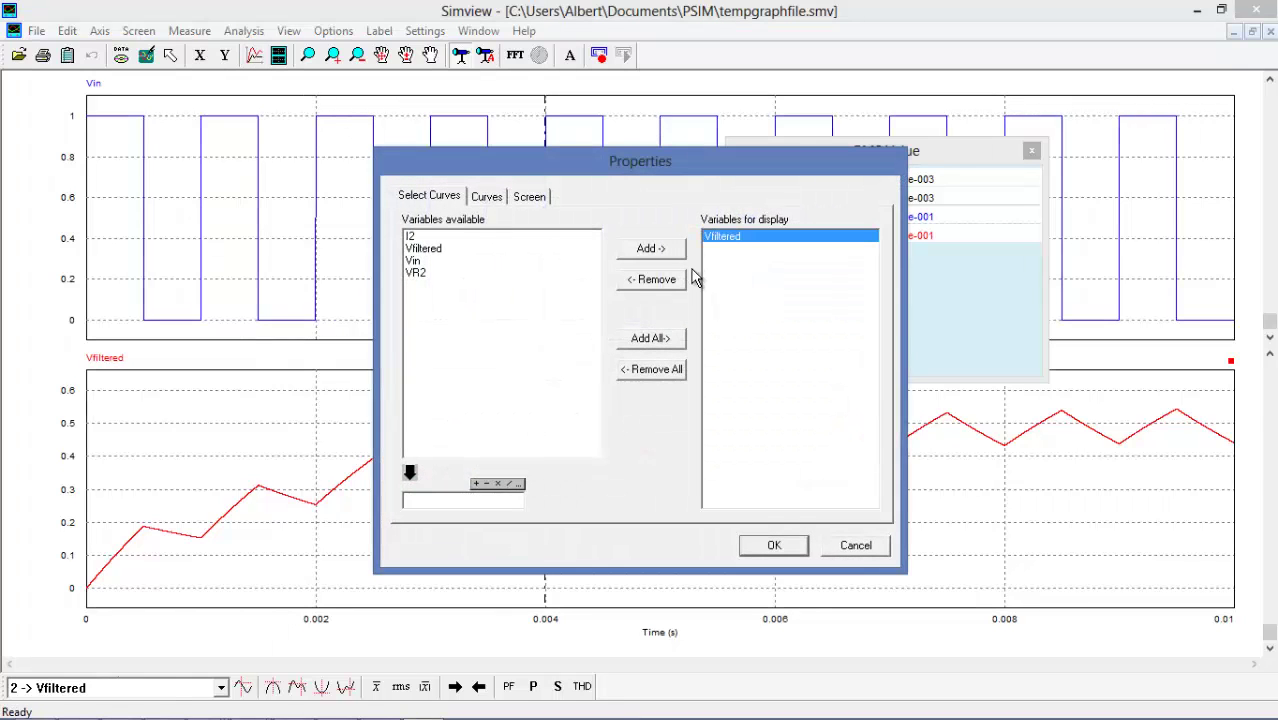
click(645, 282)
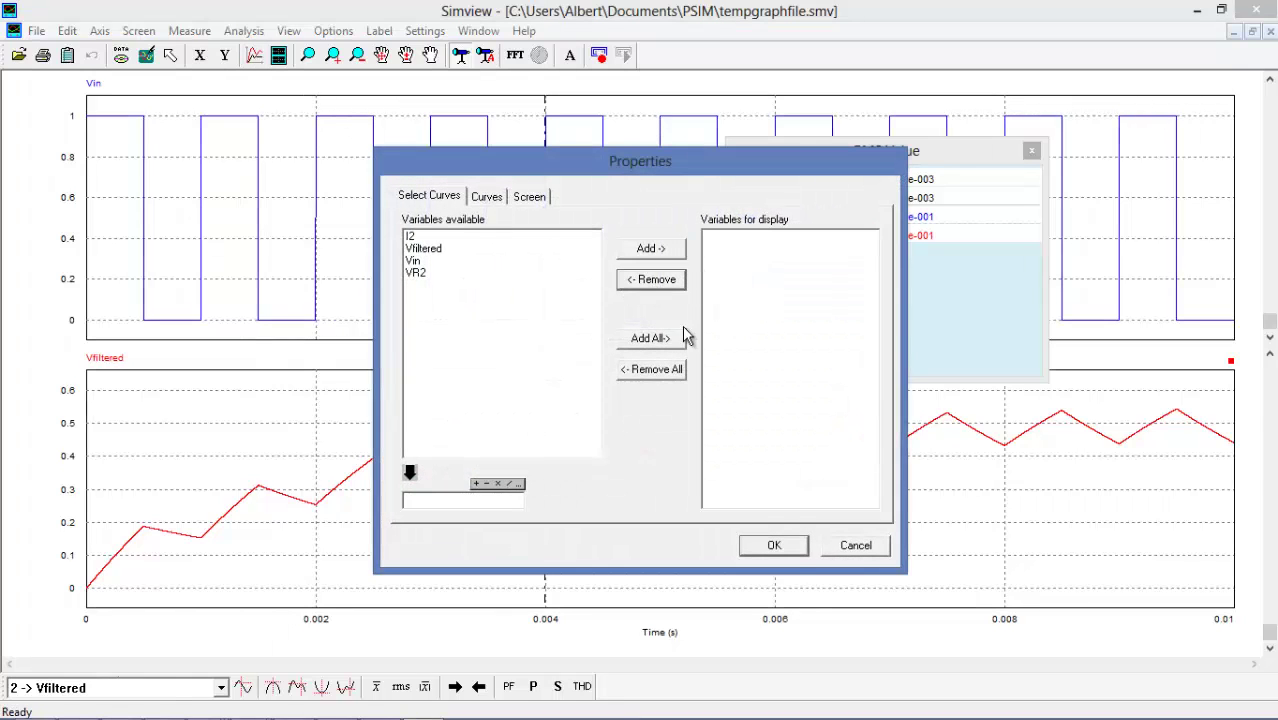
Step: Confirm removing Vfiltered and delete the now-empty lower plot screen
click(774, 545)
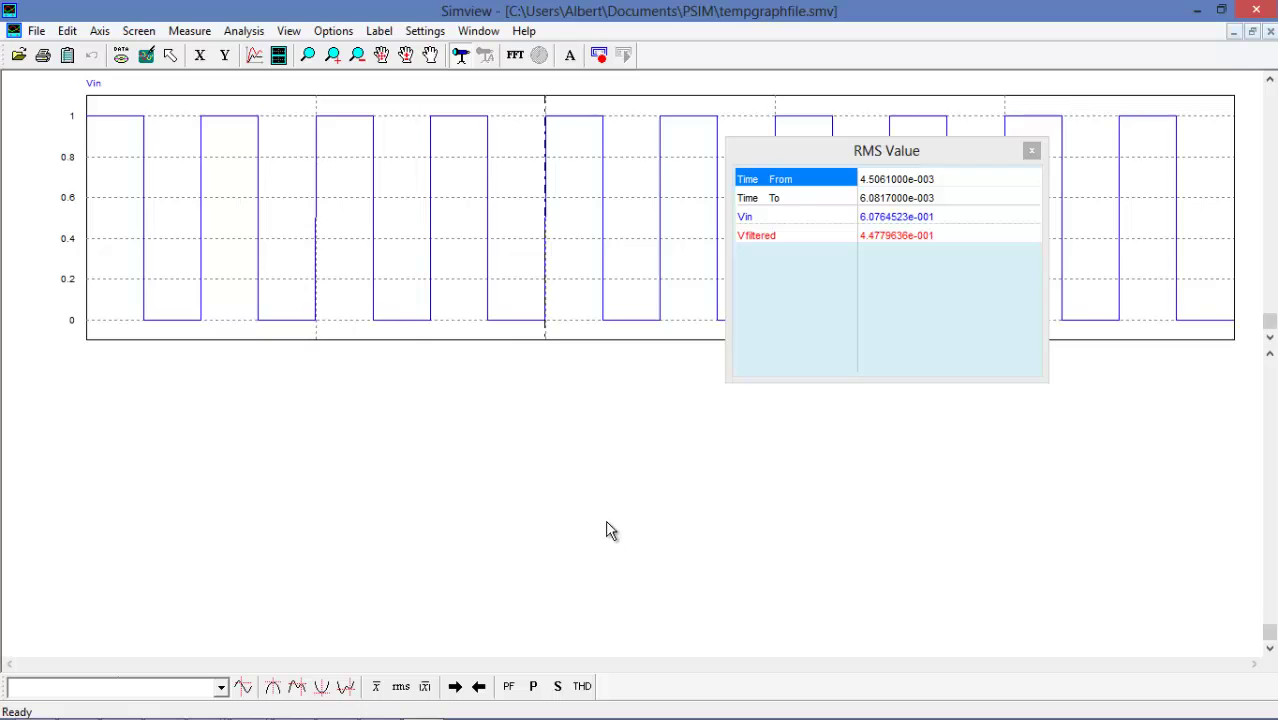
click(139, 31)
click(180, 92)
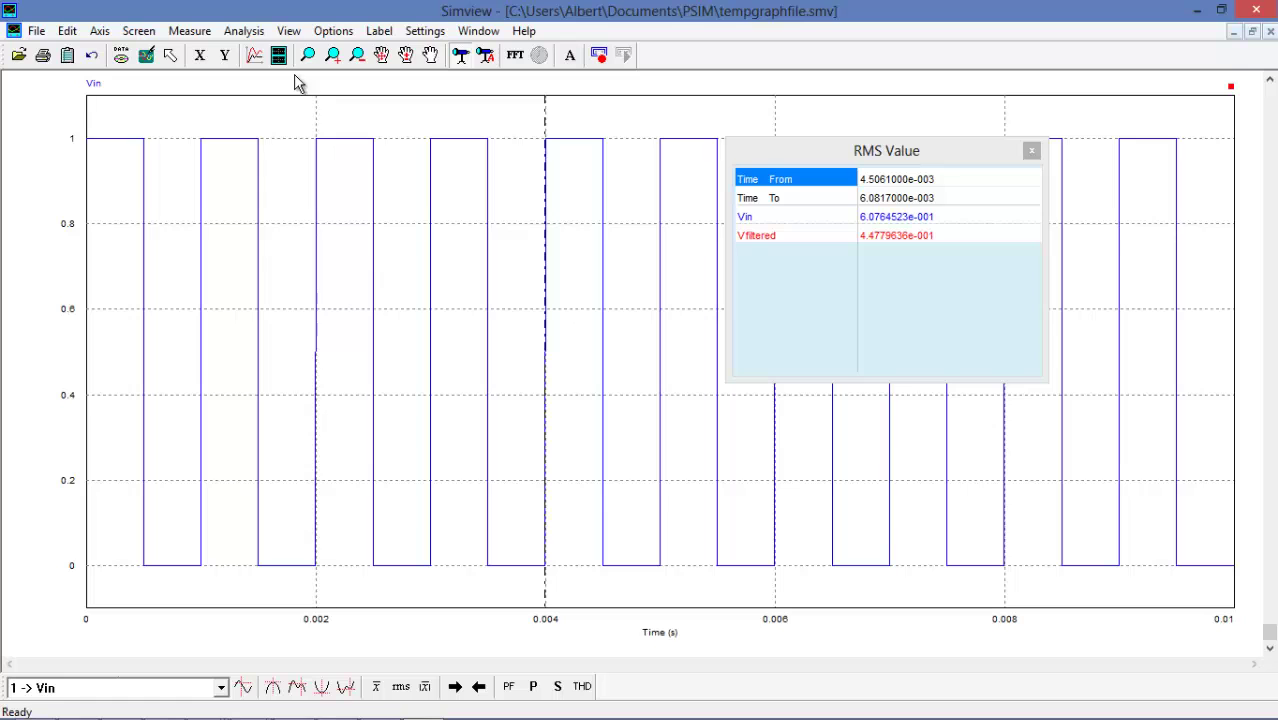
Step: Add Vfiltered to the Vin plot and close the RMS results window
click(262, 57)
click(440, 249)
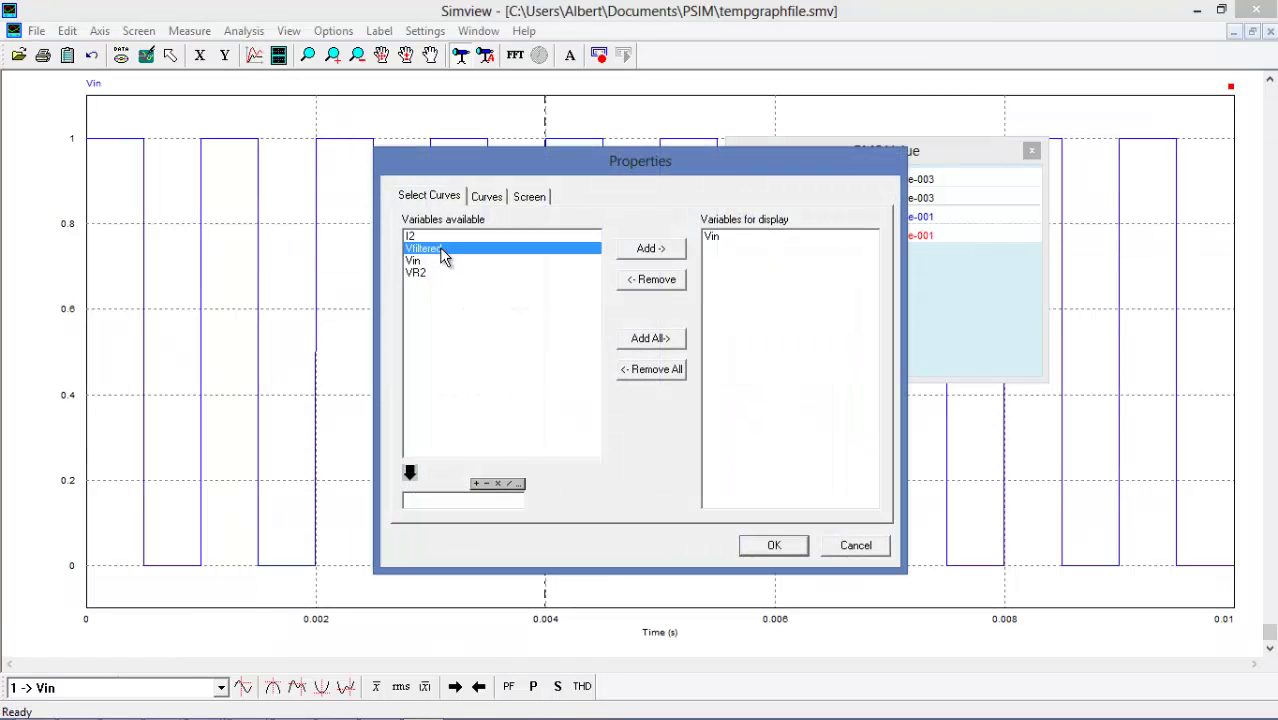
click(655, 249)
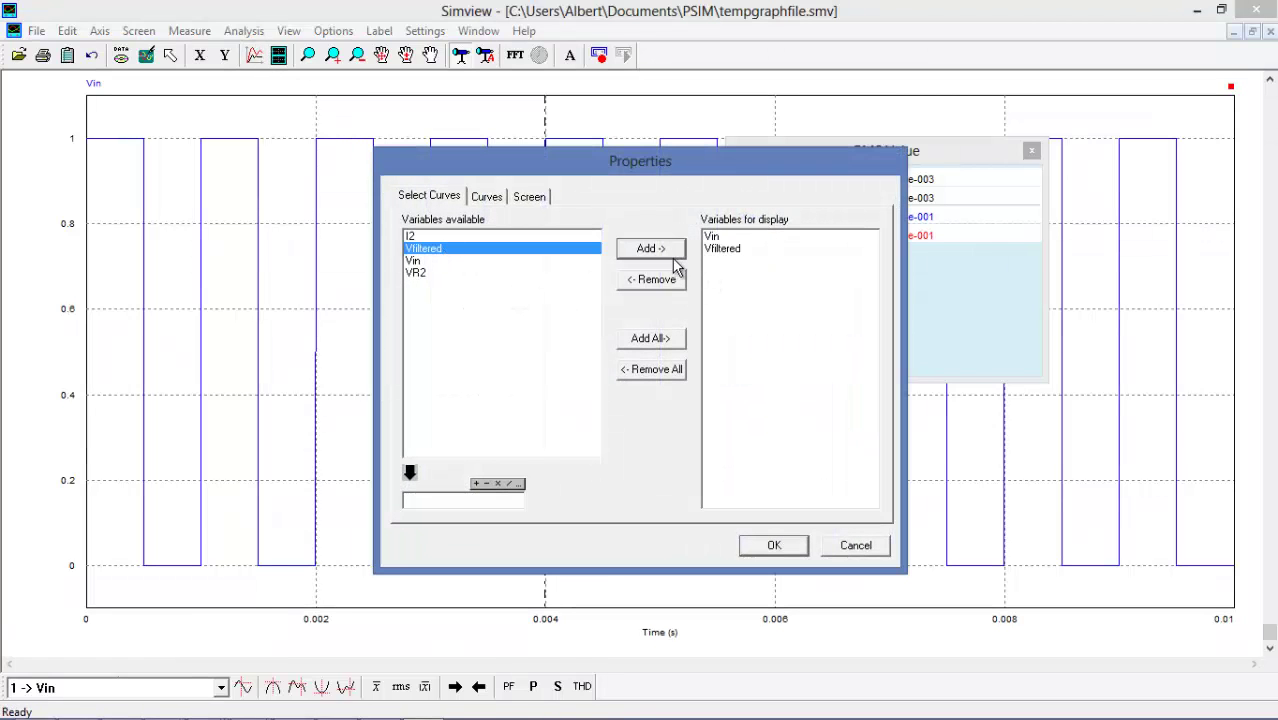
click(771, 548)
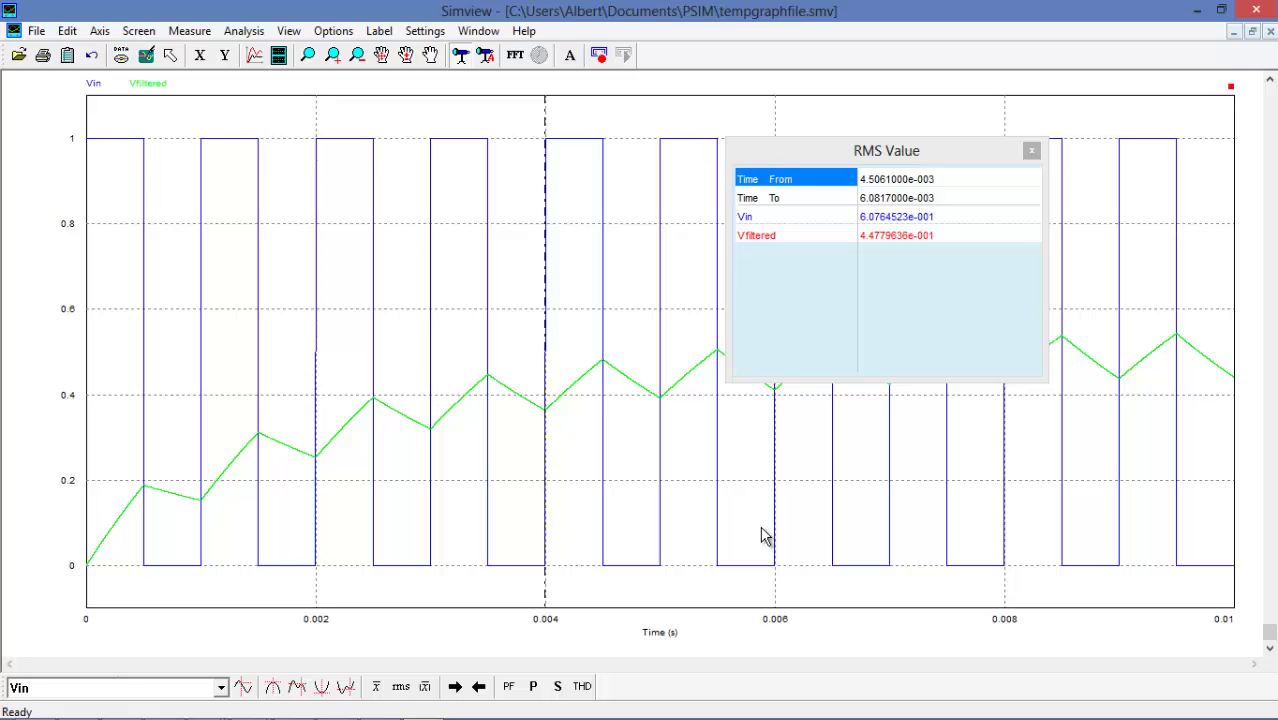
click(1032, 151)
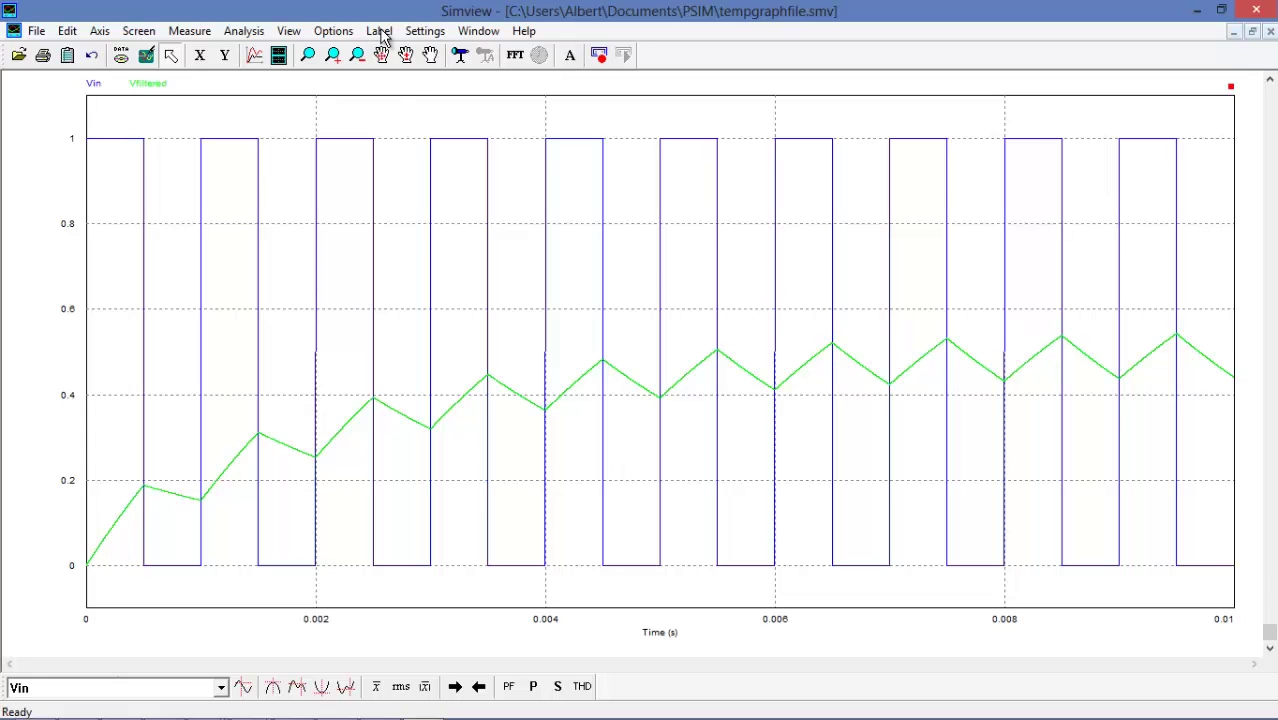
Step: Make the Vfiltered curve red with line thickness 2 and no marker symbol
click(254, 56)
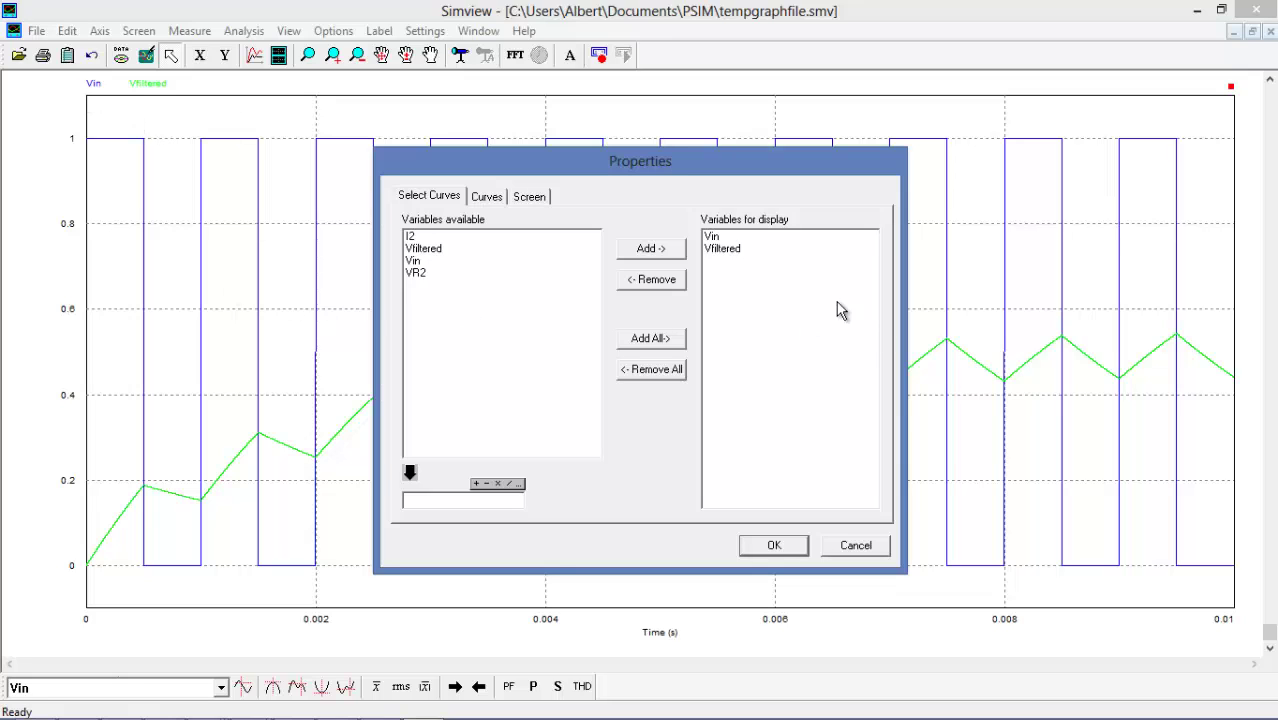
click(490, 200)
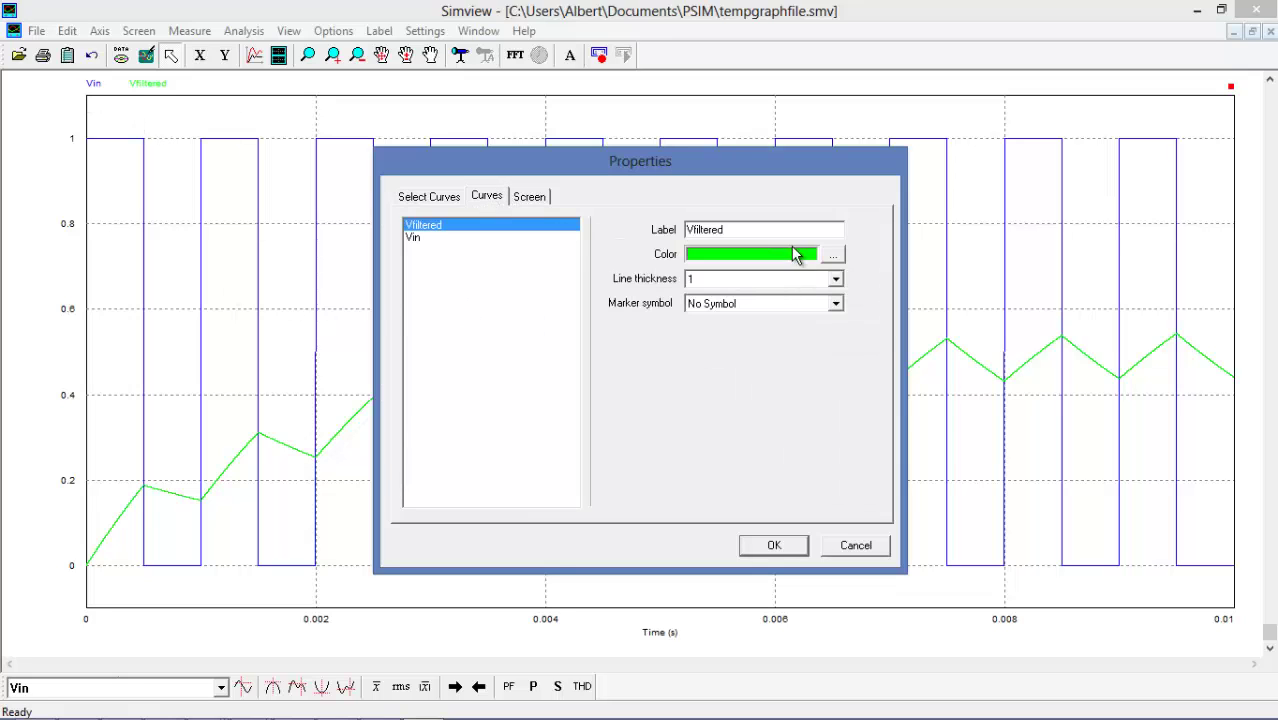
click(425, 240)
key(Up)
click(826, 257)
click(555, 286)
click(571, 493)
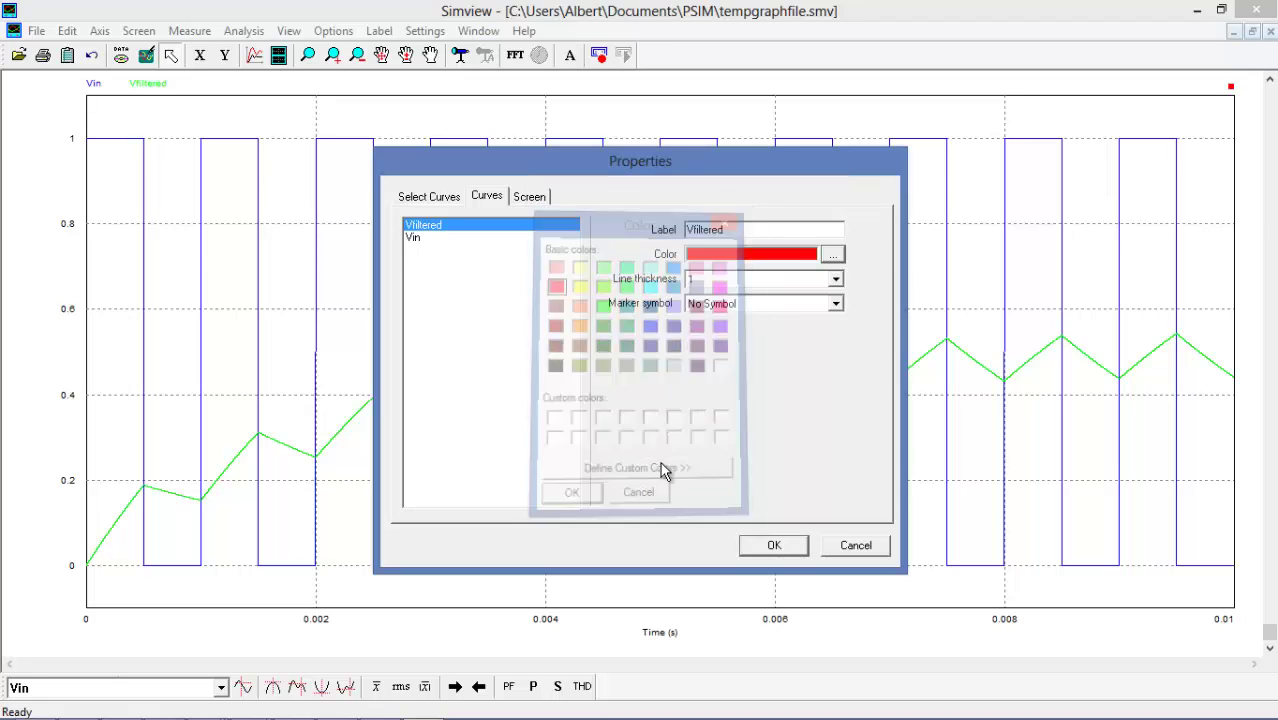
click(833, 282)
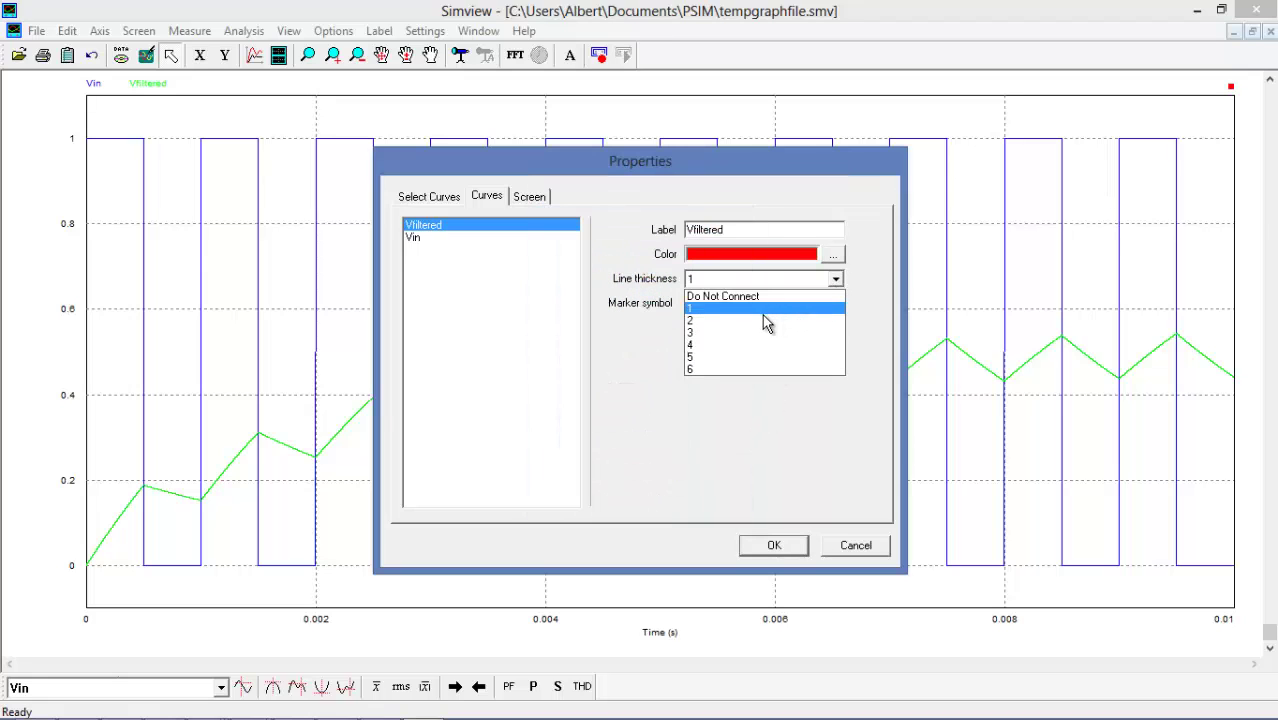
click(757, 318)
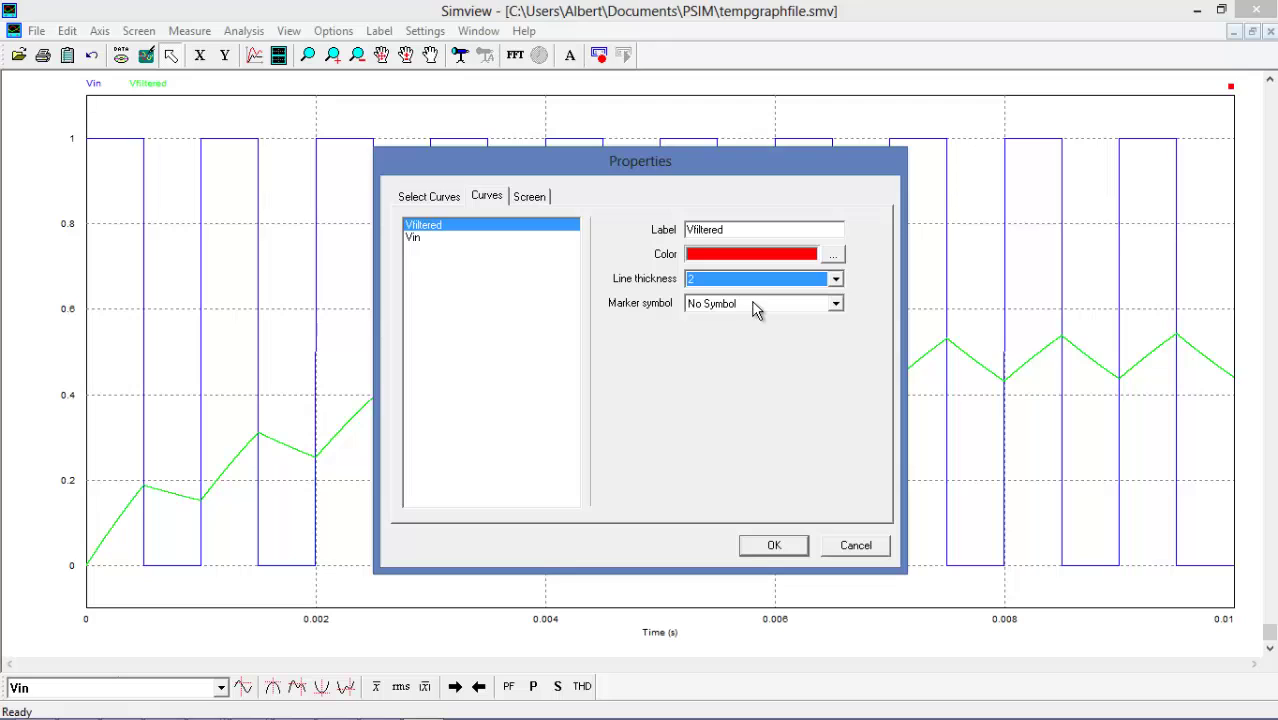
click(755, 310)
click(758, 319)
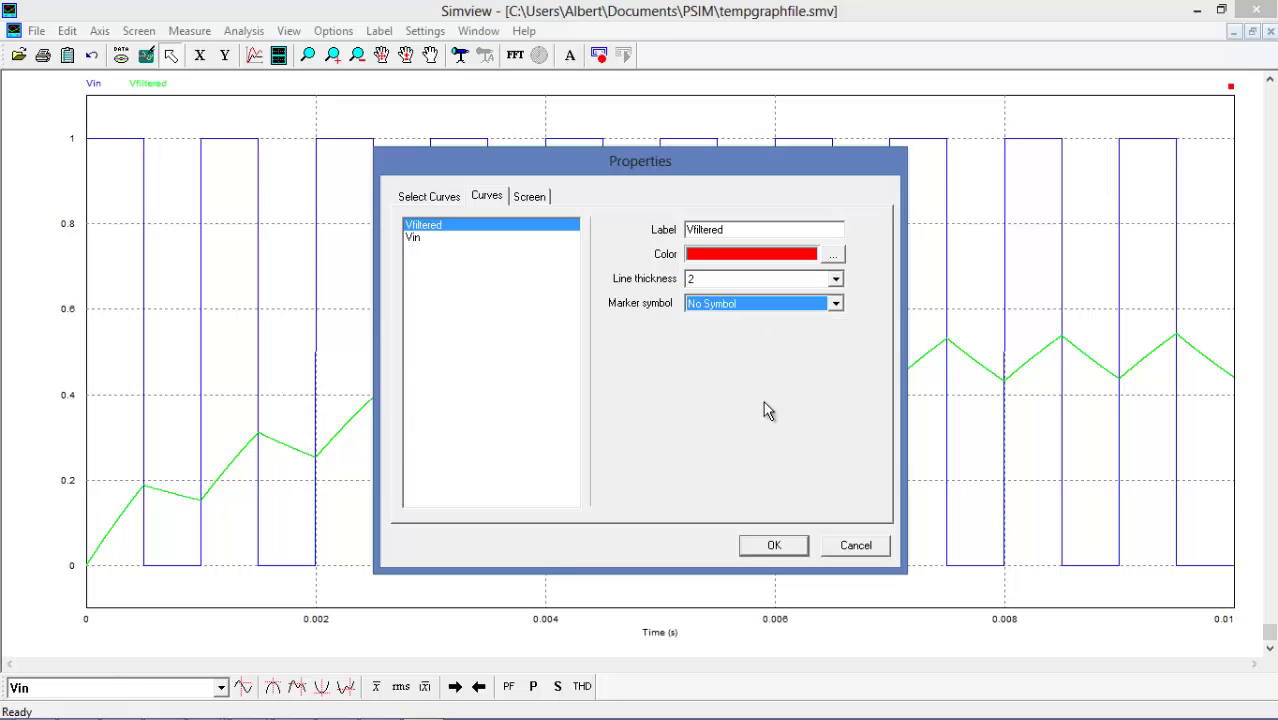
Step: Set the graph's axis font to Narrow Bold size 12, leaving the grid colour unchanged
click(526, 198)
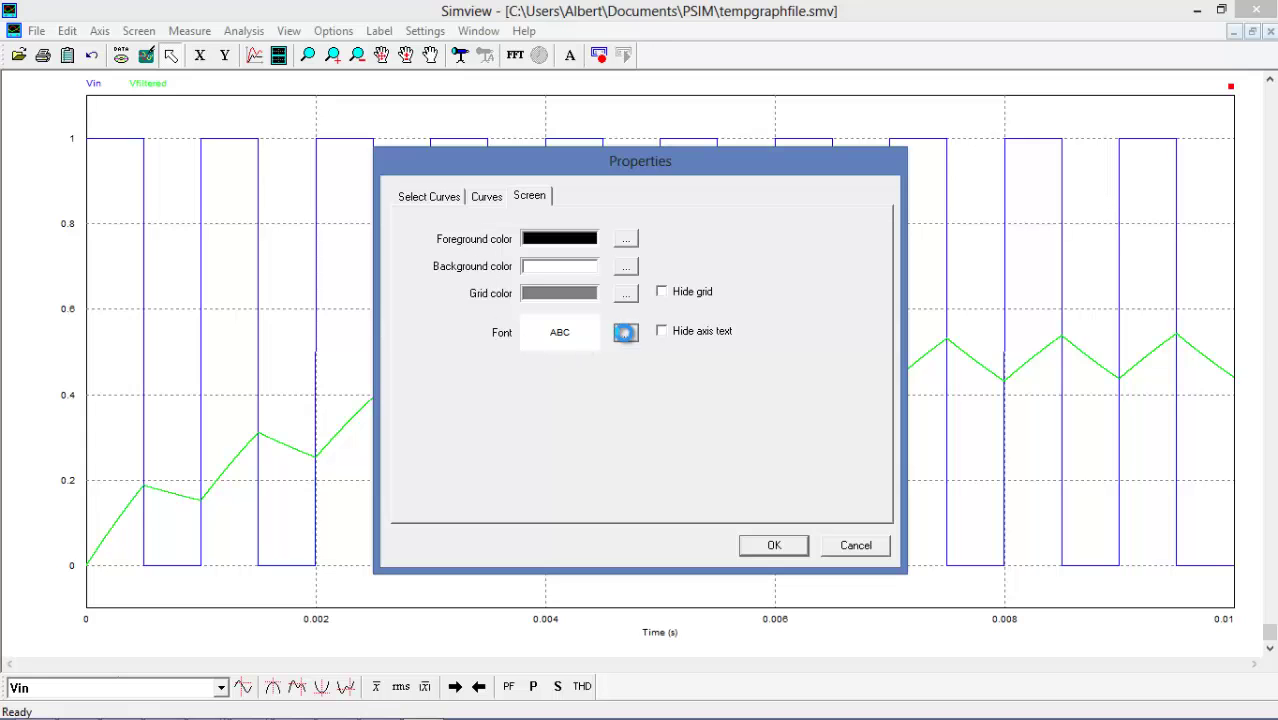
click(624, 333)
click(714, 321)
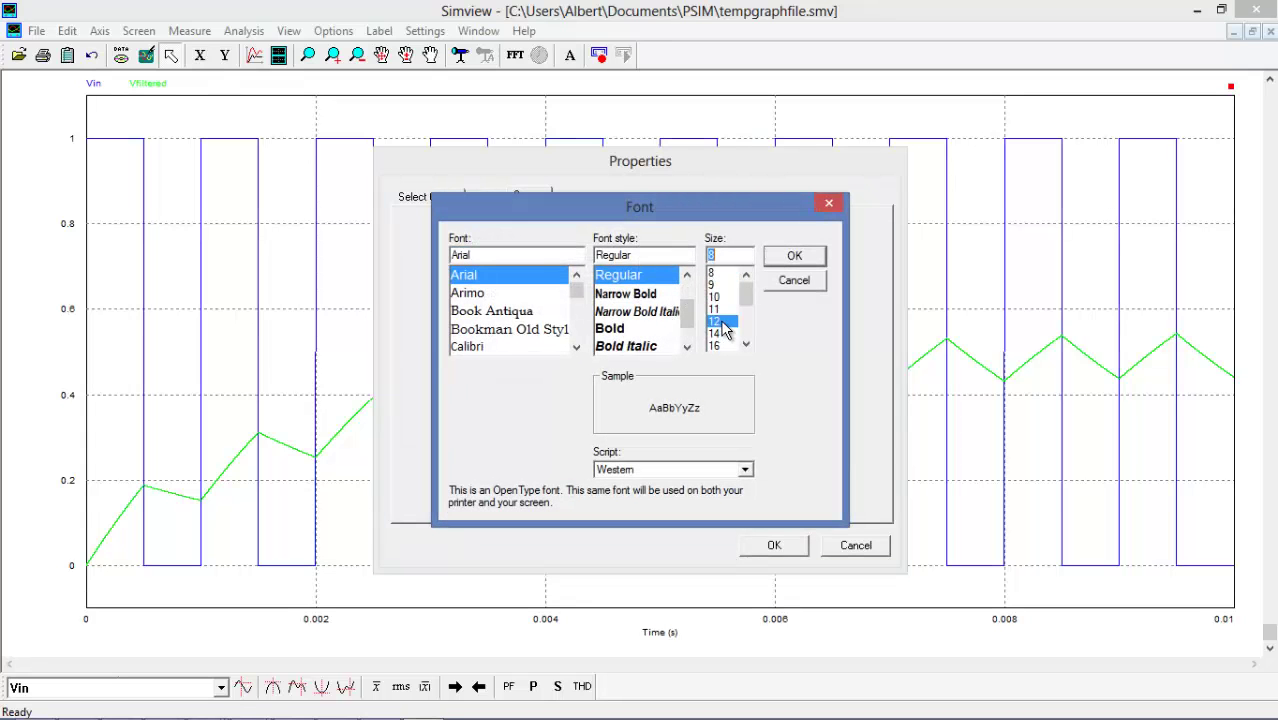
click(634, 299)
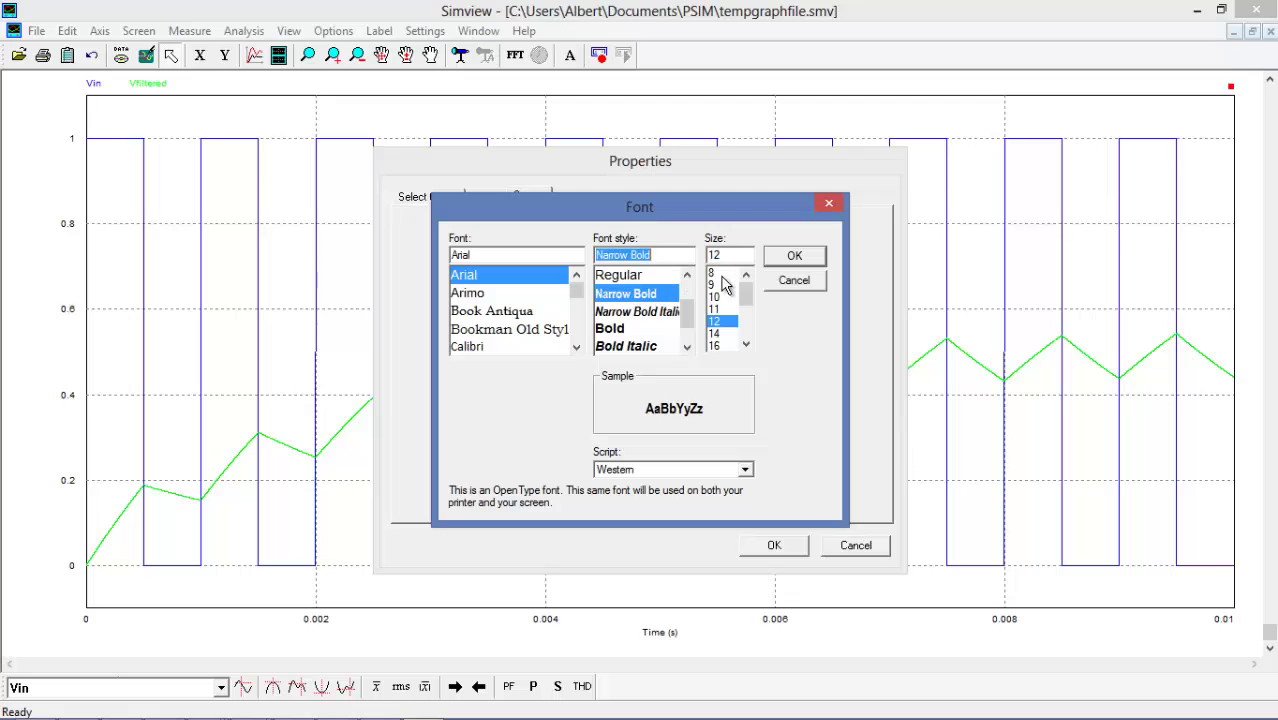
click(800, 260)
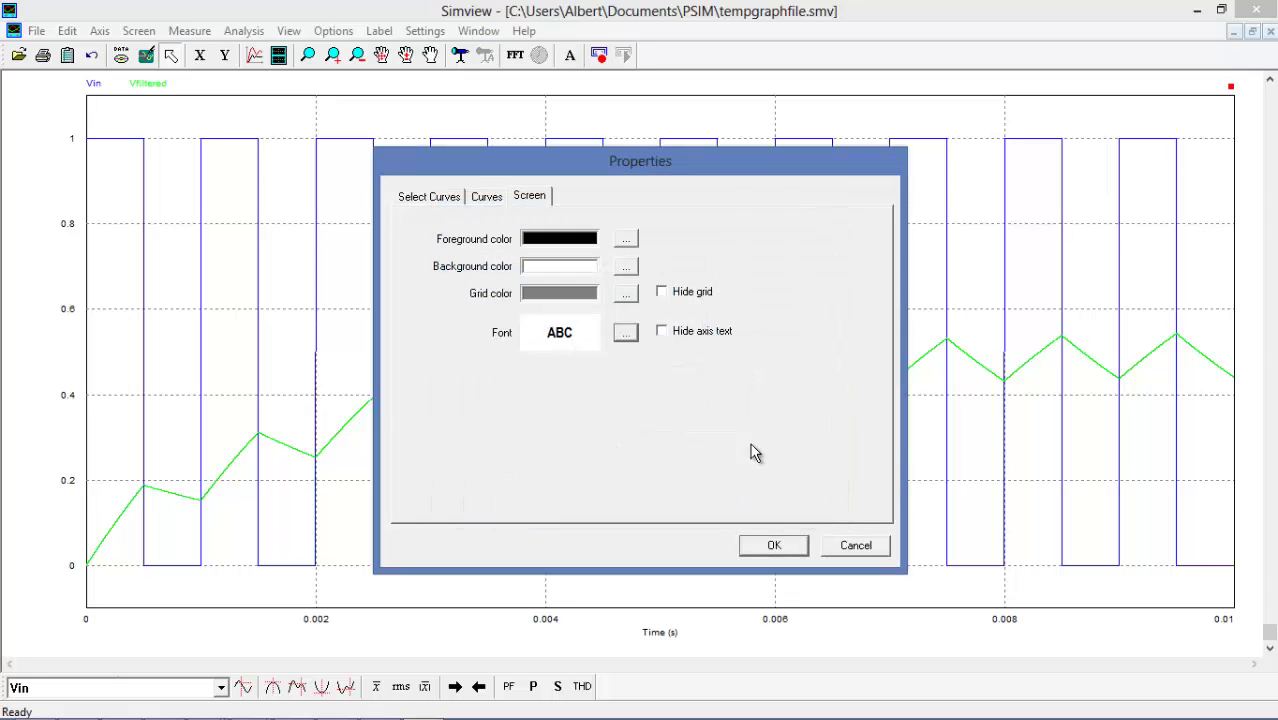
click(627, 299)
click(639, 494)
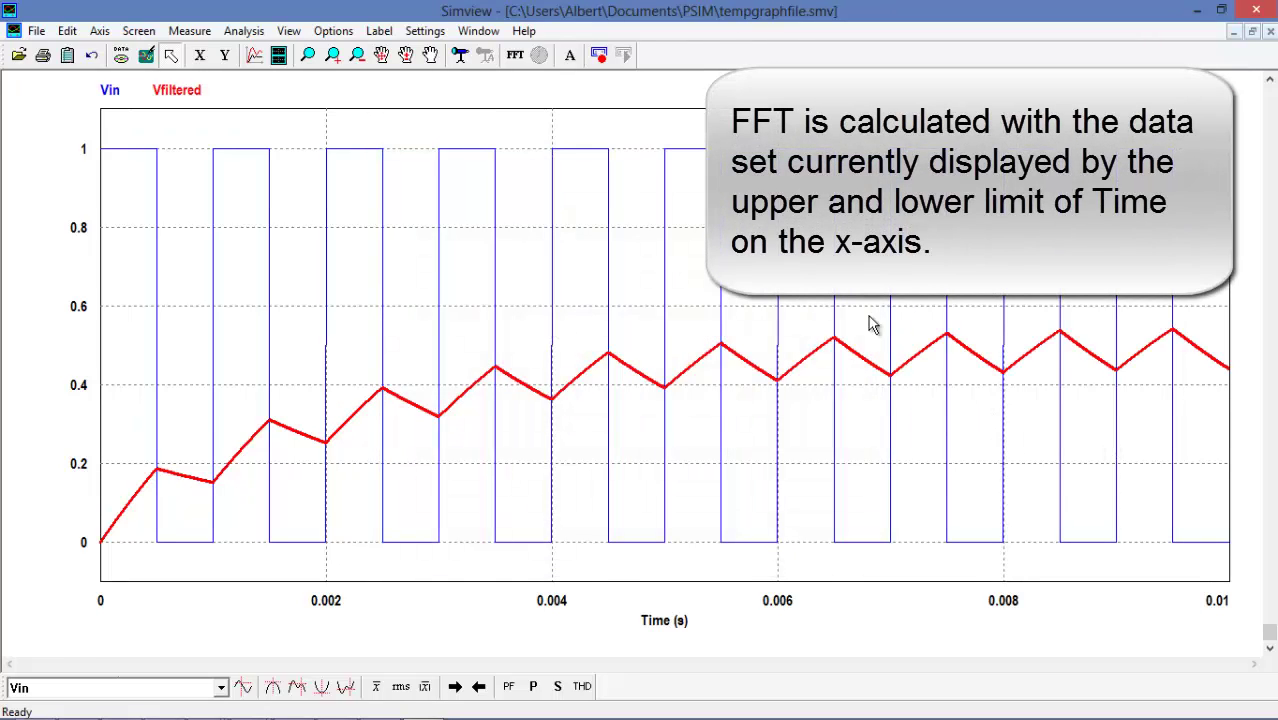
Step: Compute the FFT of Vin and Vfiltered, plotting their spectrum up to 5e+006 Hz
click(515, 57)
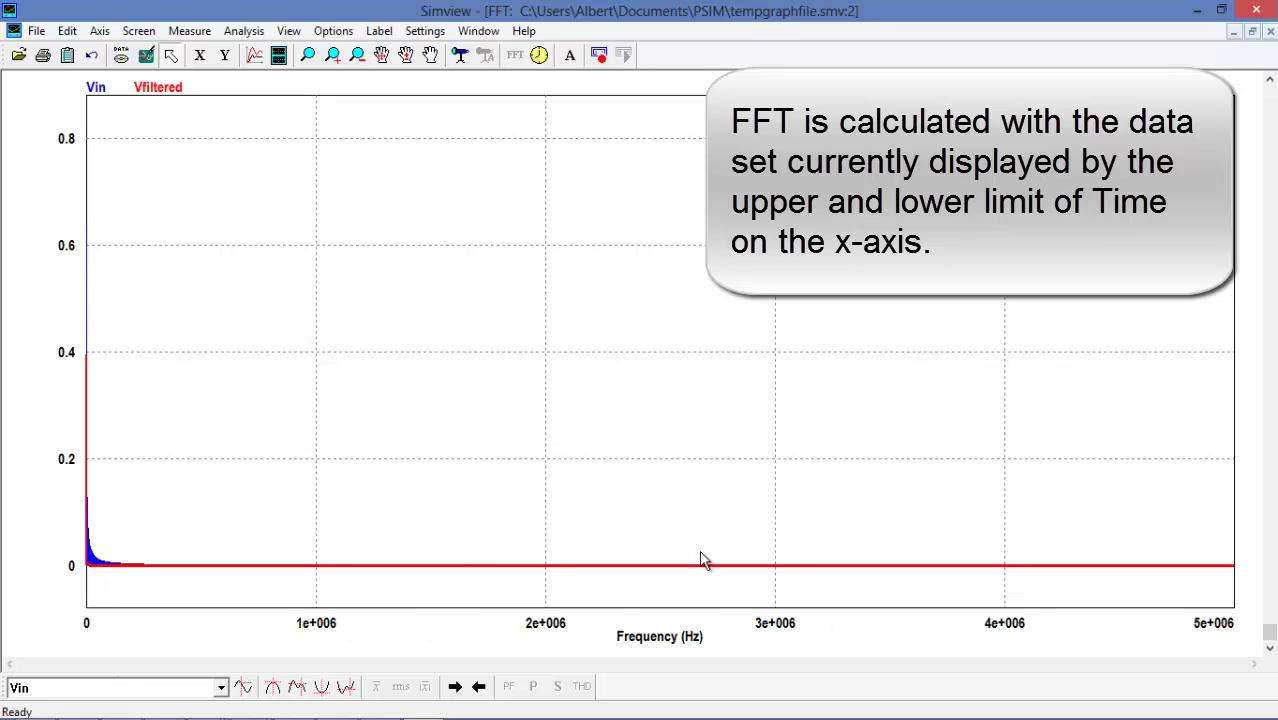
Step: Switch the FFT frequency axis to a logarithmic scale
click(201, 57)
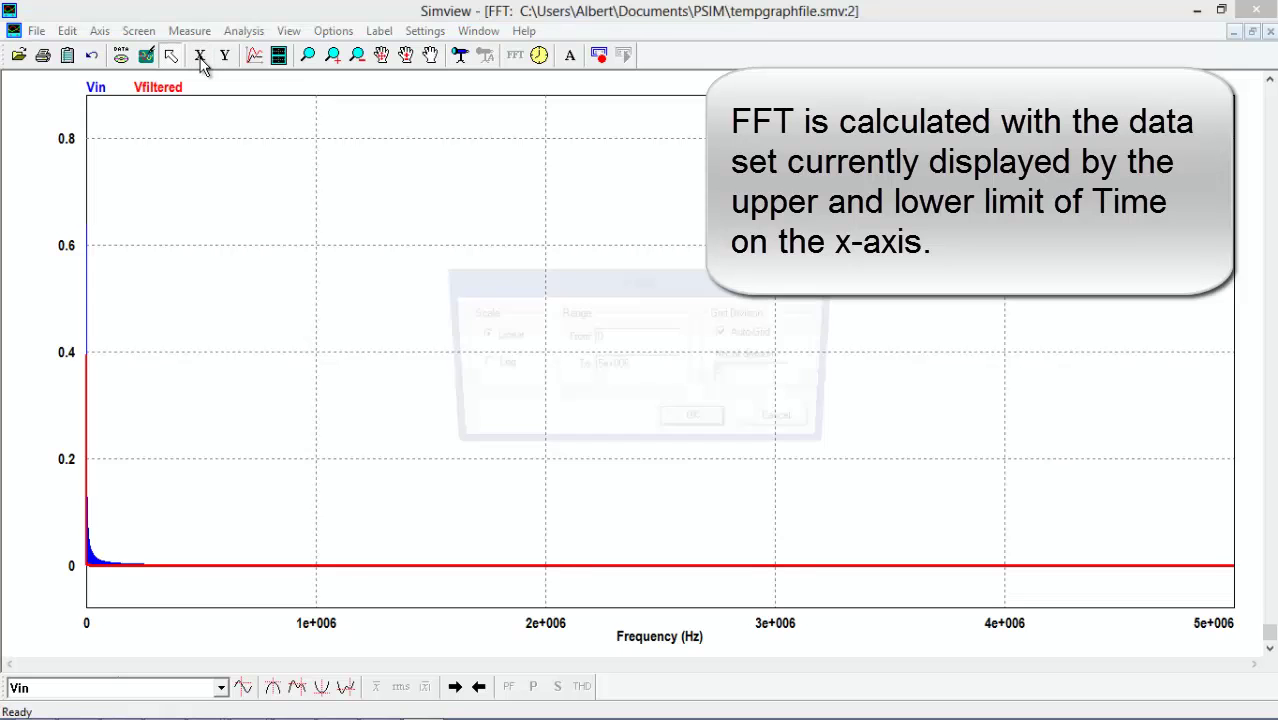
click(477, 364)
click(697, 424)
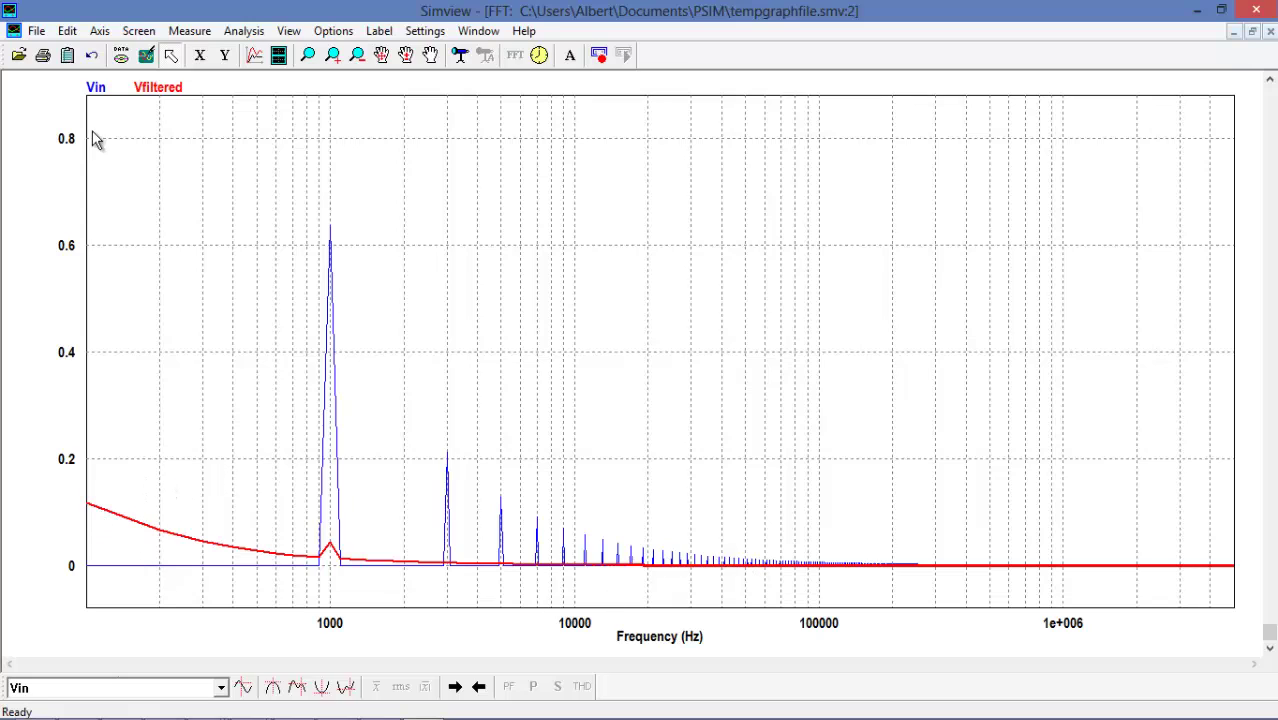
Step: Express the FFT magnitudes on the vertical axis in dB µV
click(226, 57)
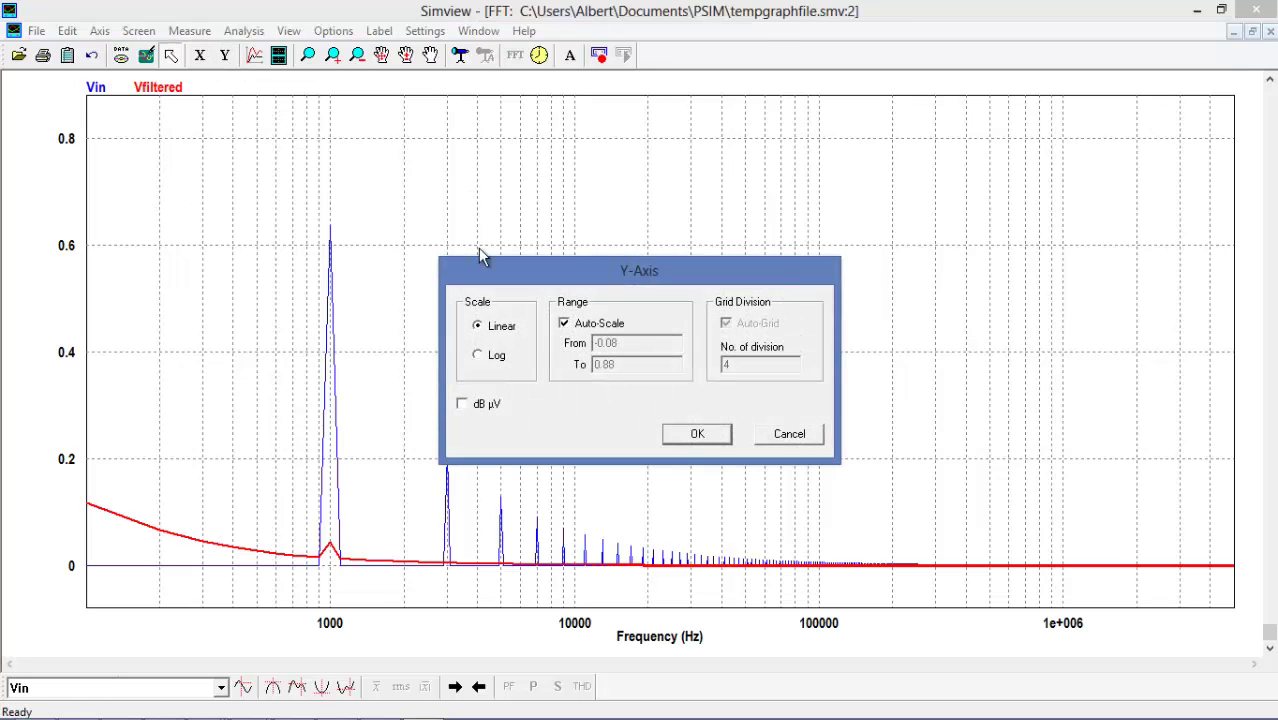
click(480, 405)
click(708, 435)
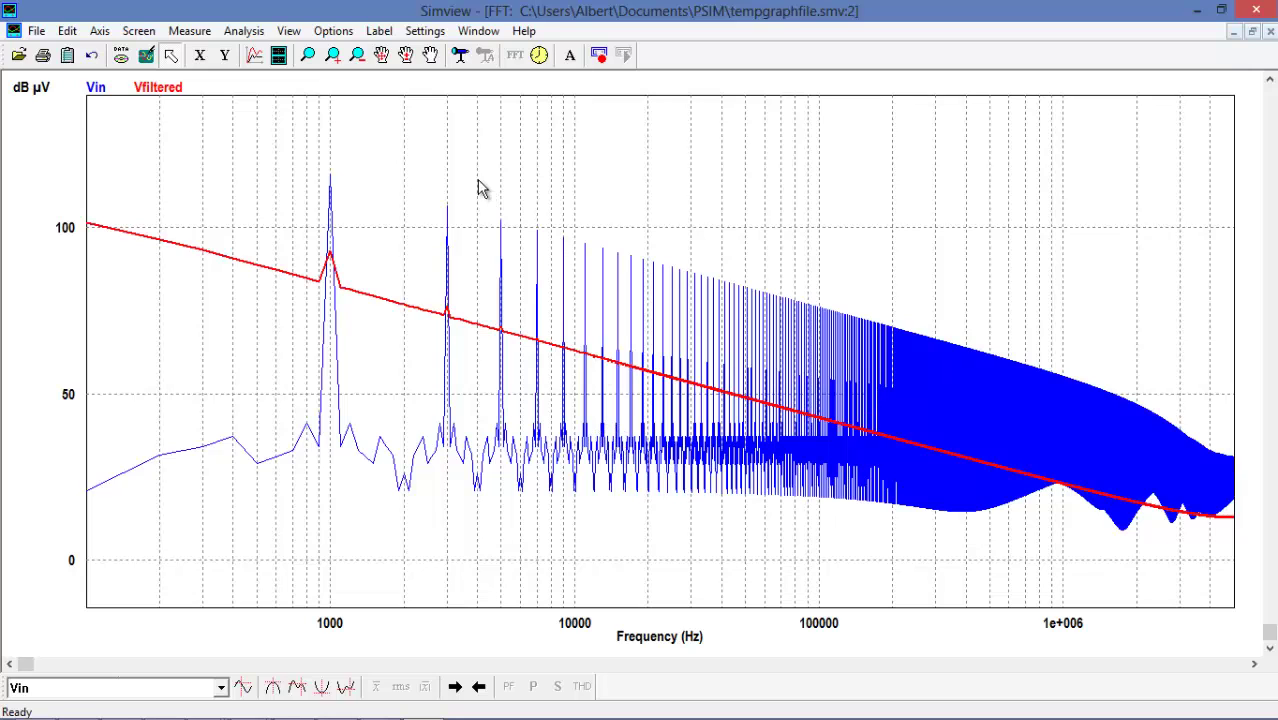
Step: Overlay the FCC Class A EMI standard limit on the FFT plot
click(279, 55)
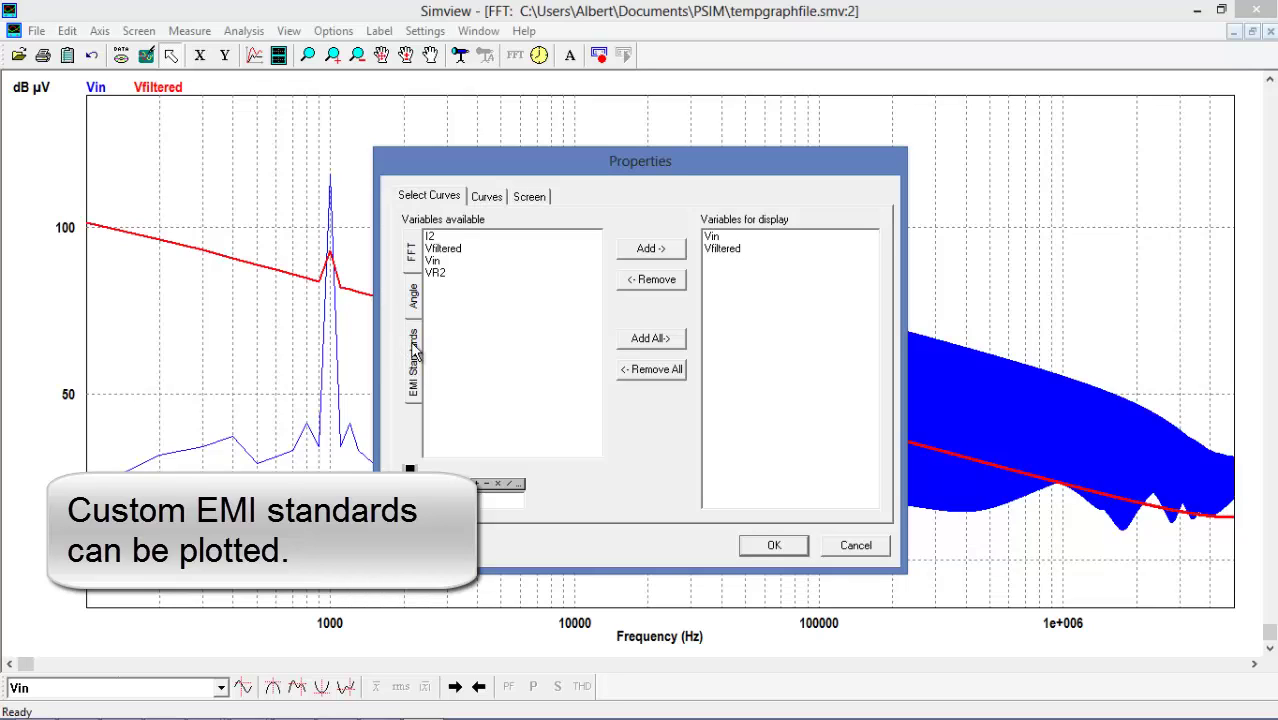
click(413, 298)
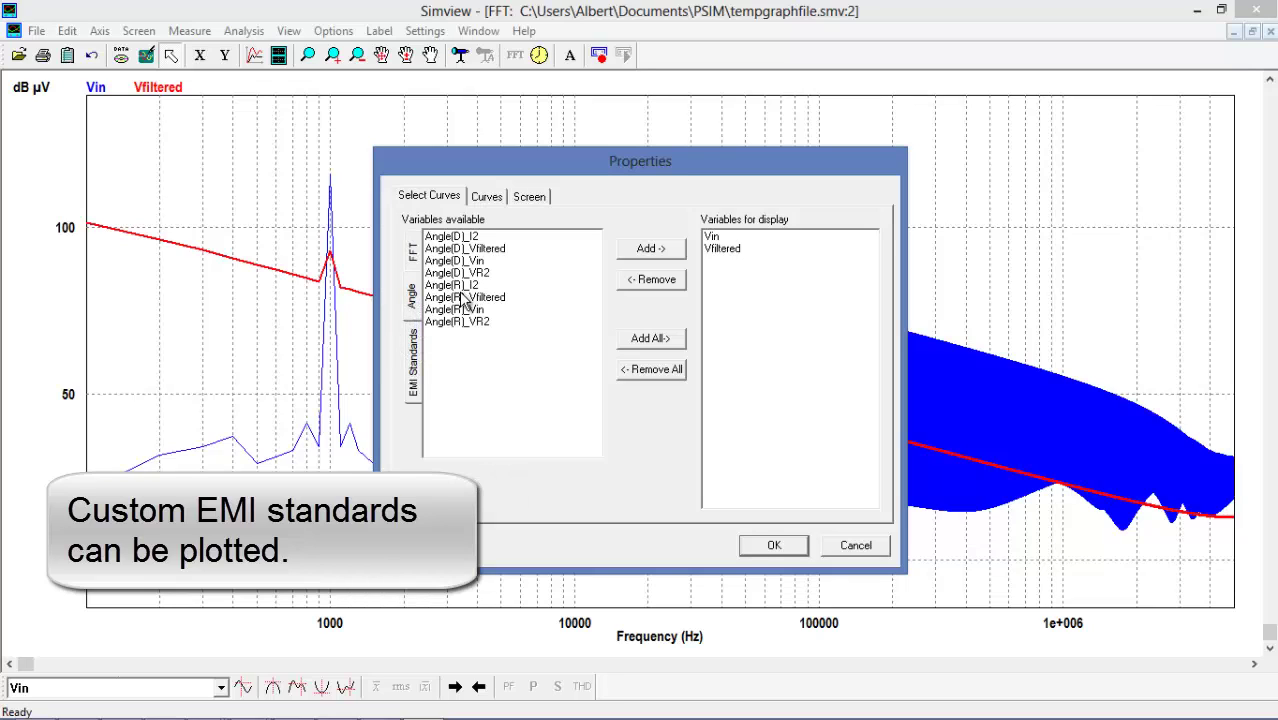
click(418, 376)
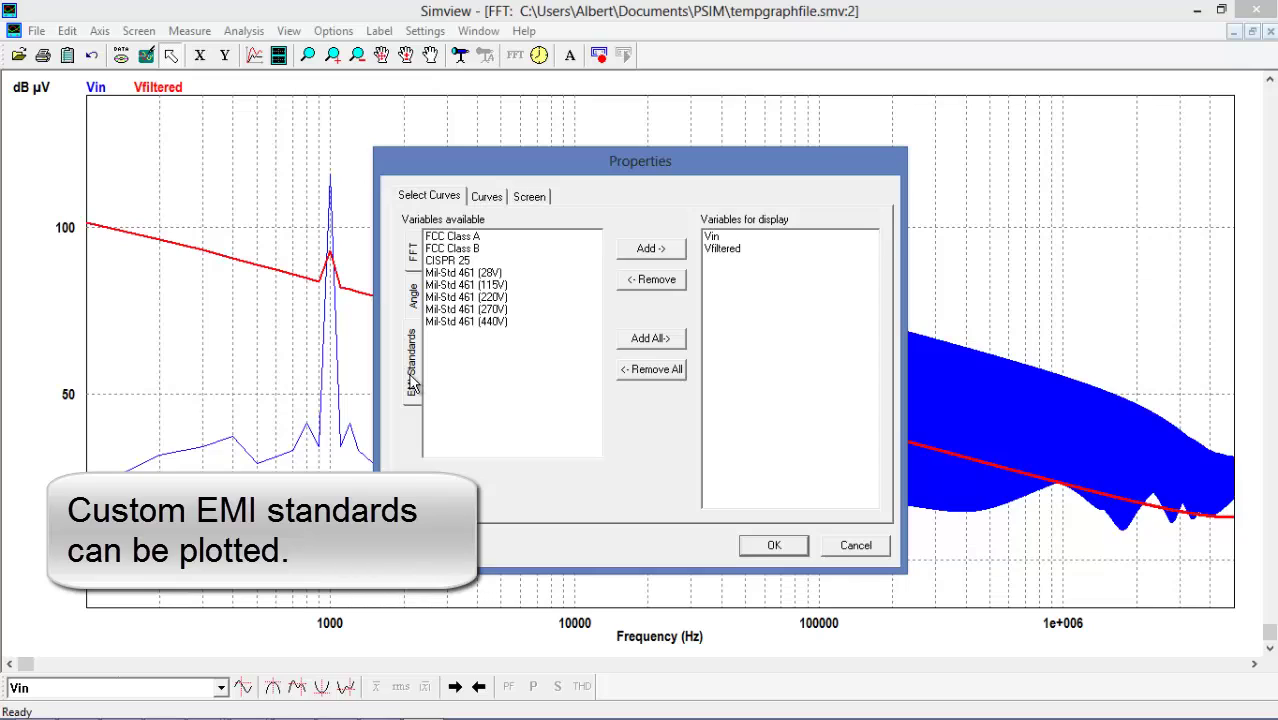
click(487, 238)
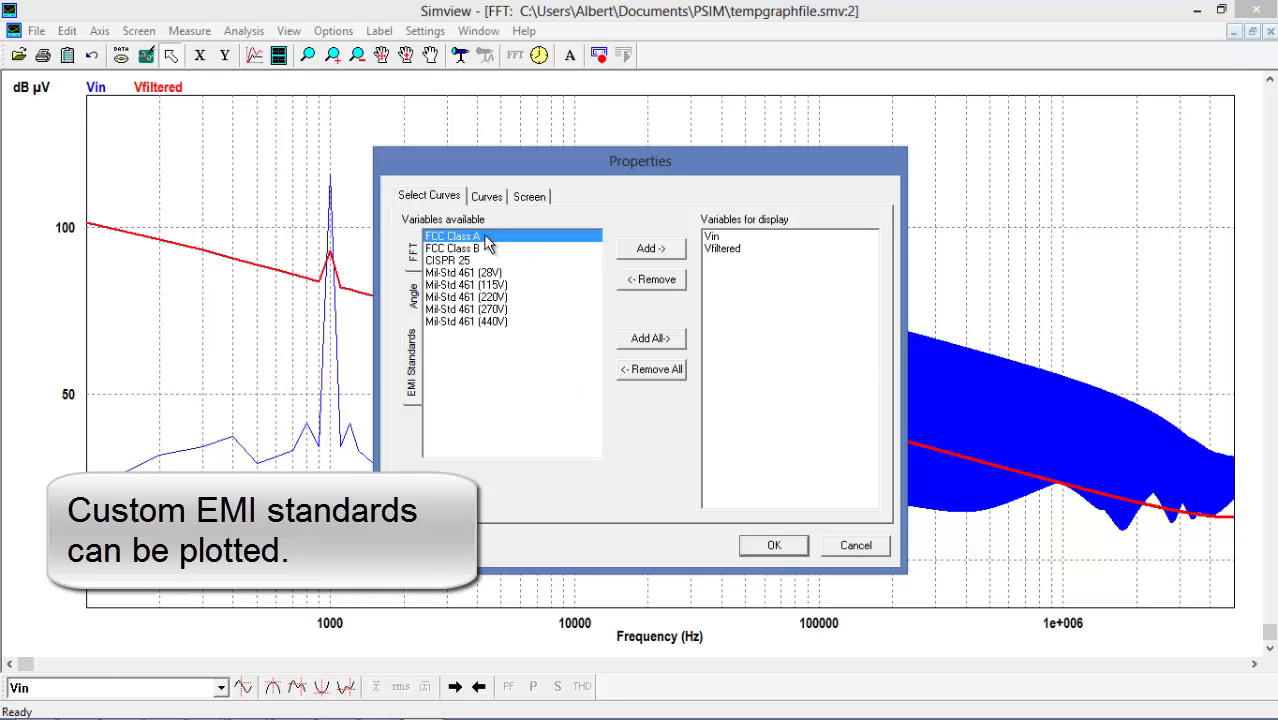
click(652, 250)
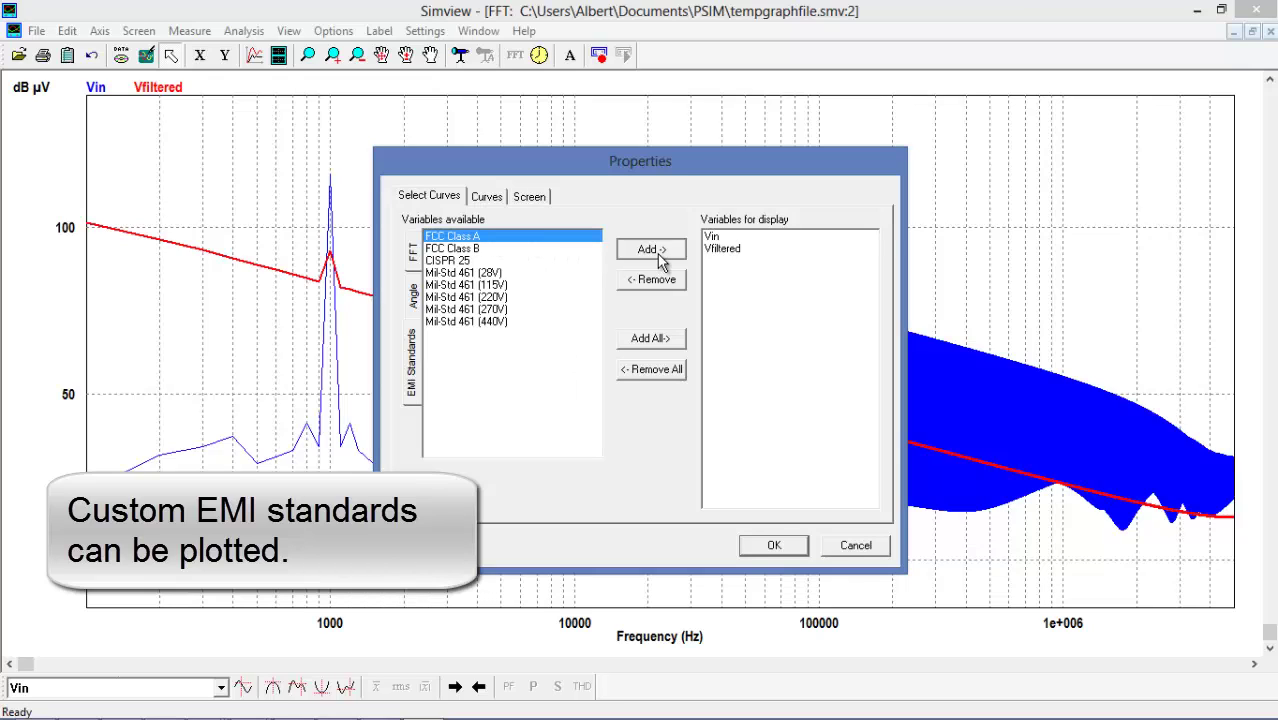
click(764, 547)
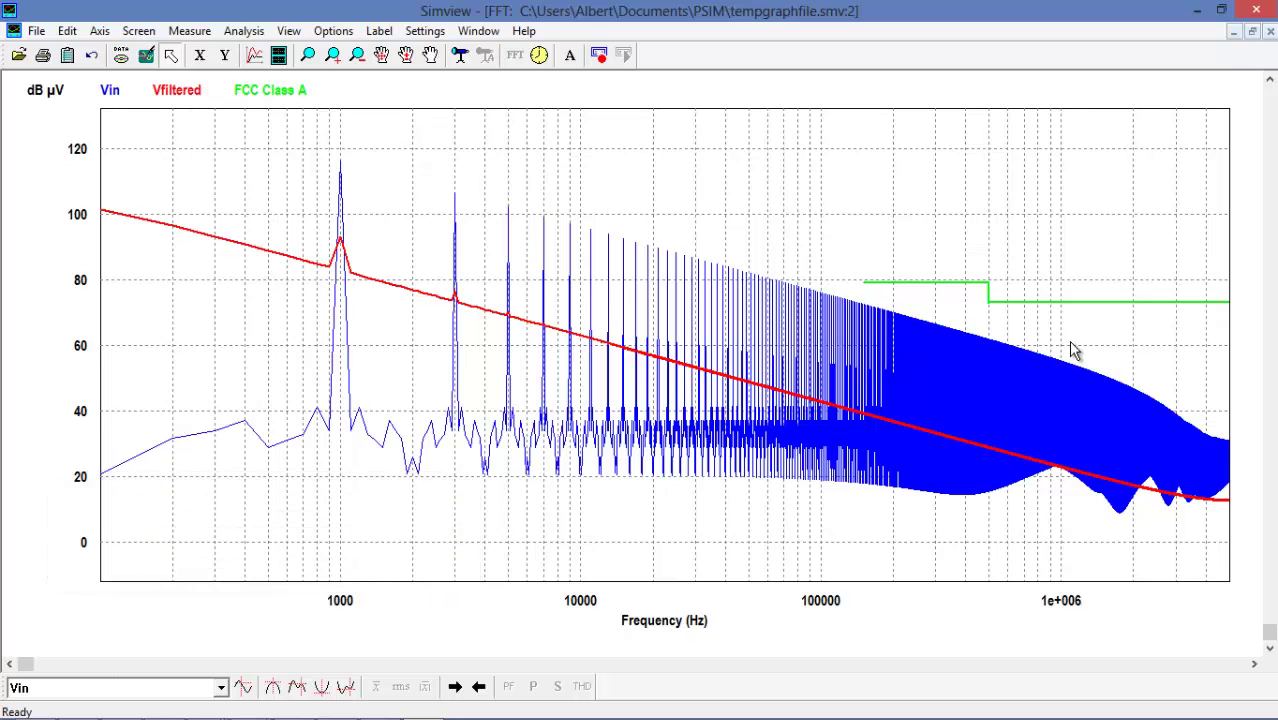
Step: Find Vin's global maximum, then step through its next maxima
click(271, 690)
click(305, 690)
click(305, 690)
Step: Build the expression VR2-Vfiltered in the Add/Delete Curves dialog
click(305, 690)
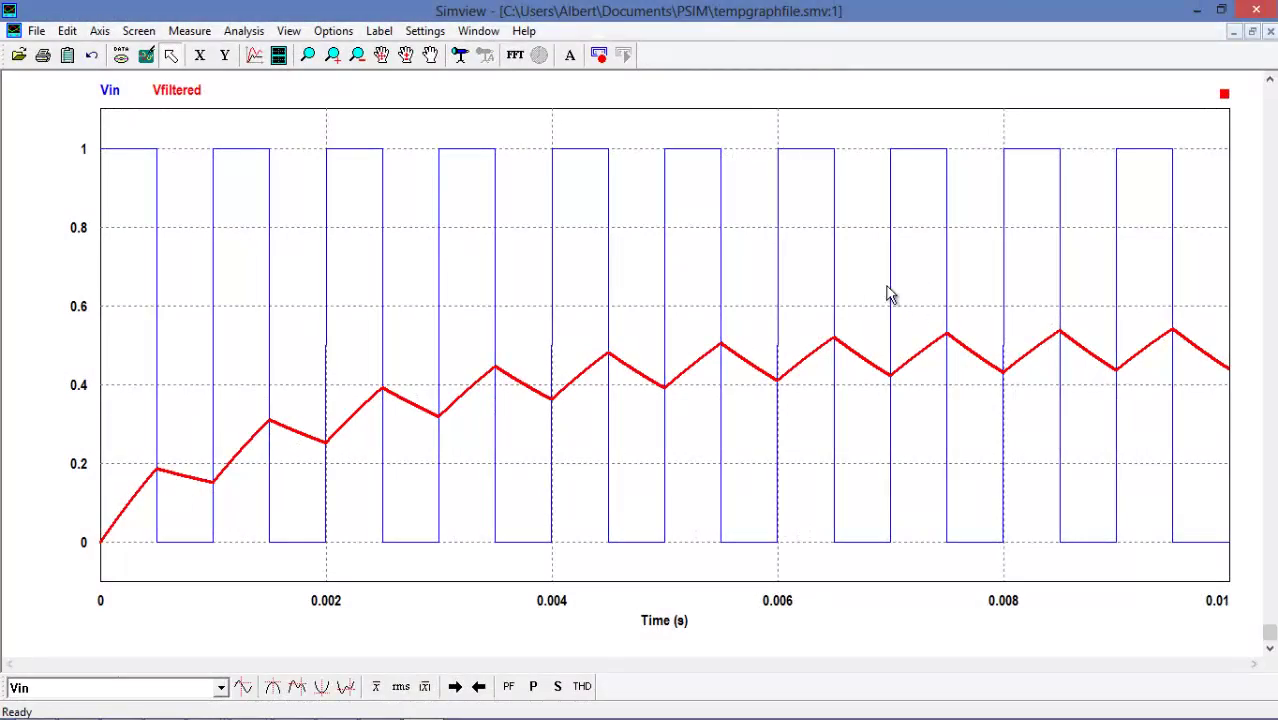
click(254, 57)
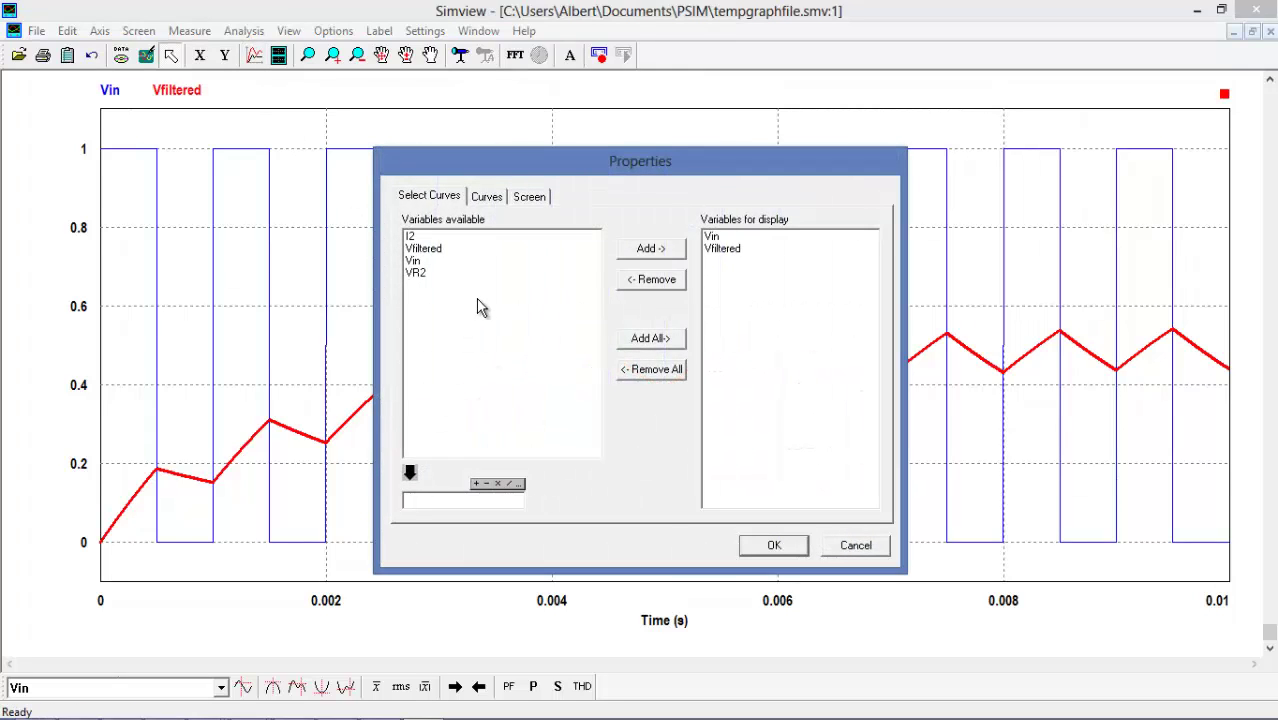
click(418, 274)
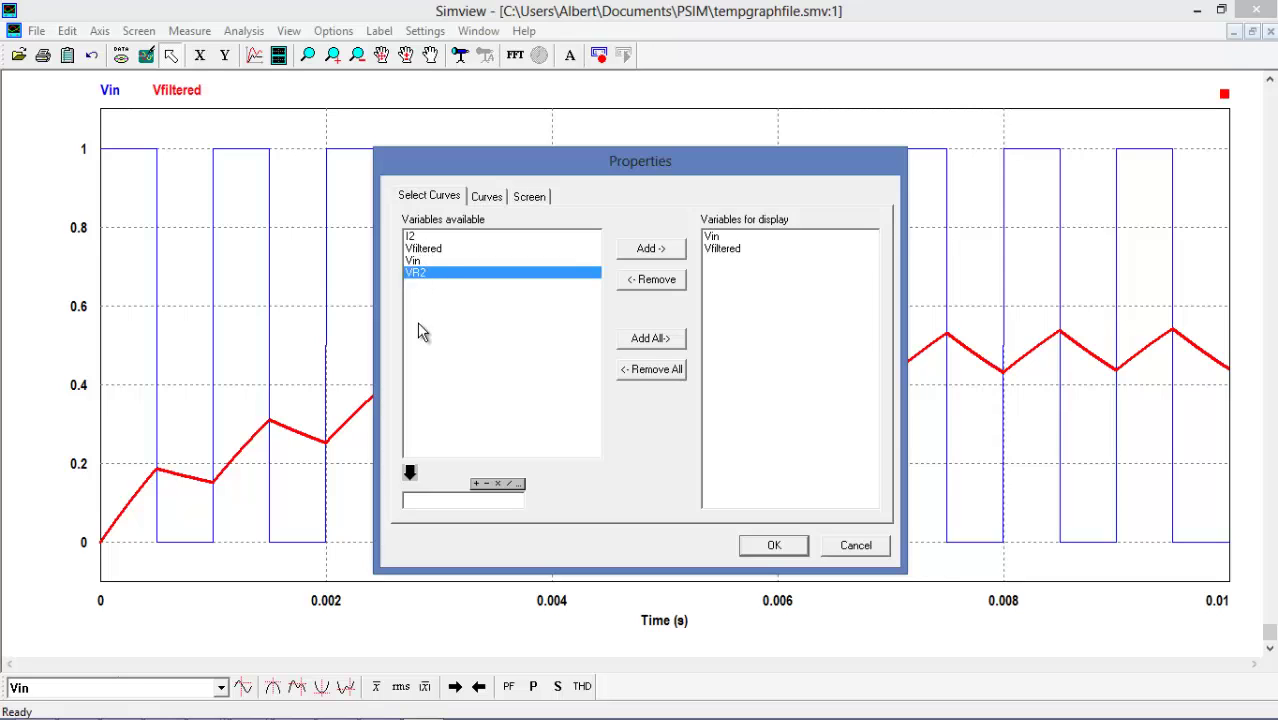
click(410, 472)
text(-)
click(431, 249)
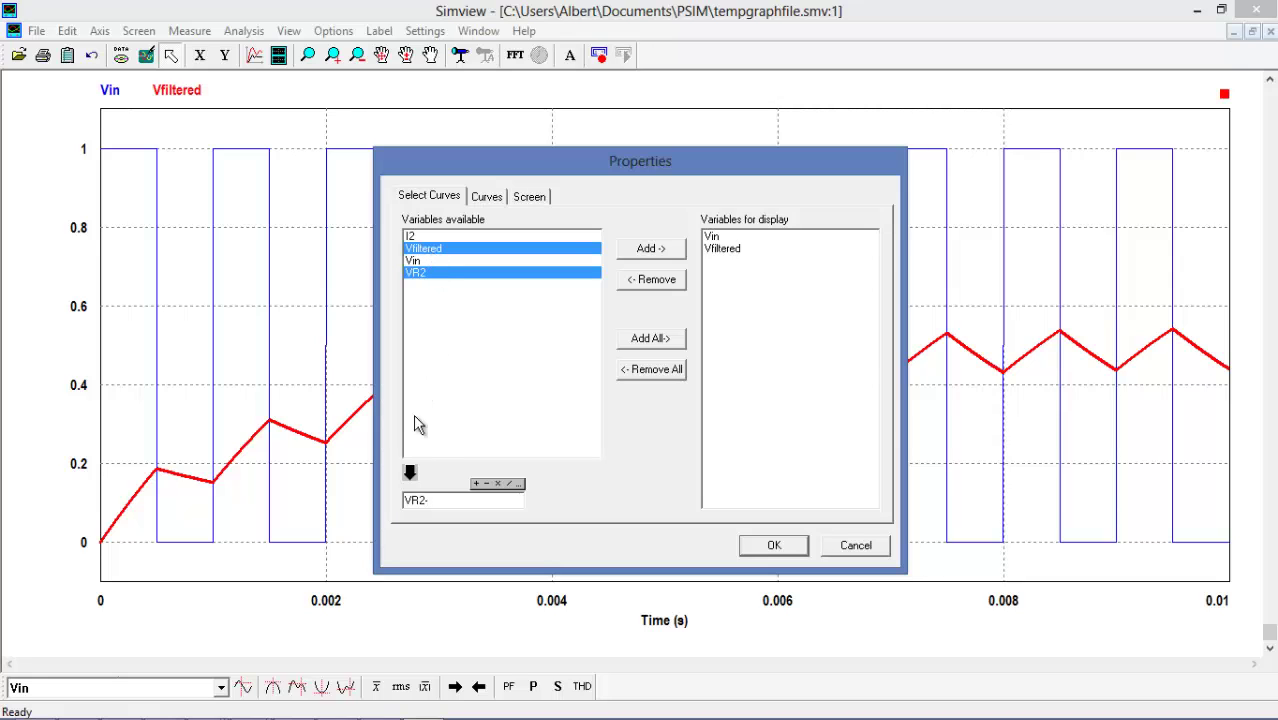
click(410, 476)
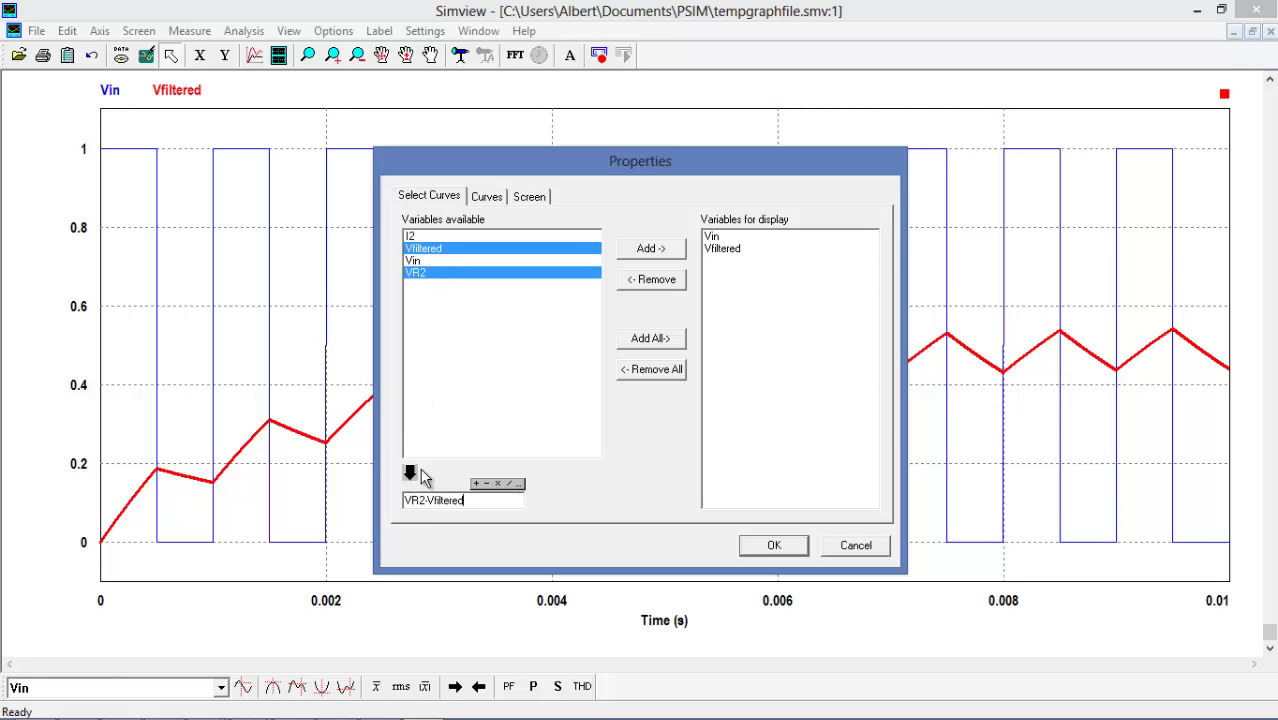
Step: Complete the expression as VR2-Vfiltered+1 and plot it alongside Vin and Vfiltered
click(493, 486)
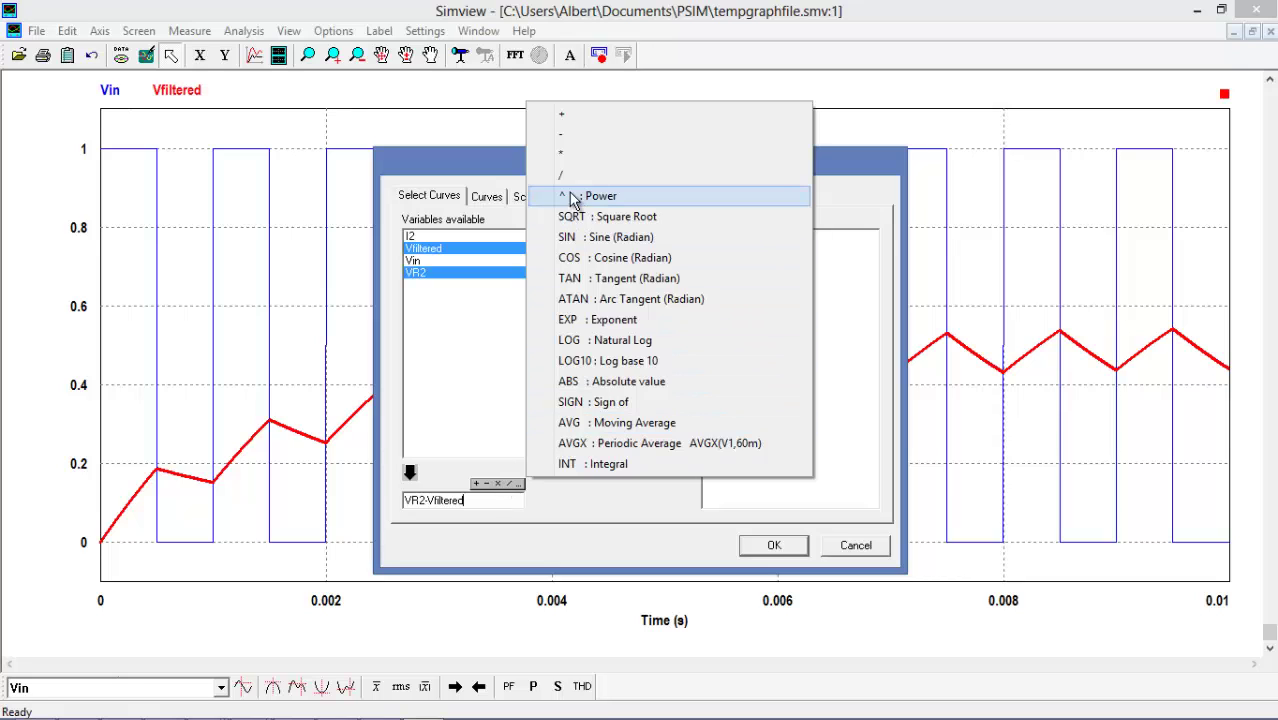
click(588, 116)
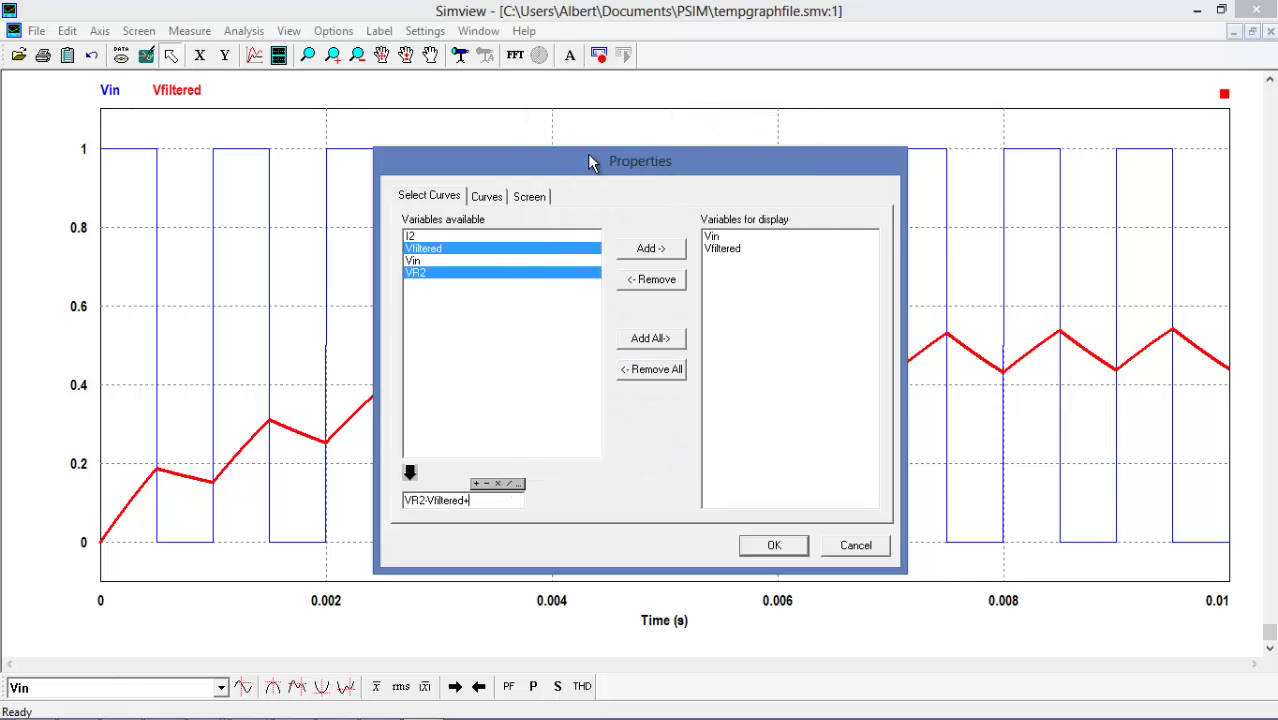
click(650, 250)
right_click(604, 157)
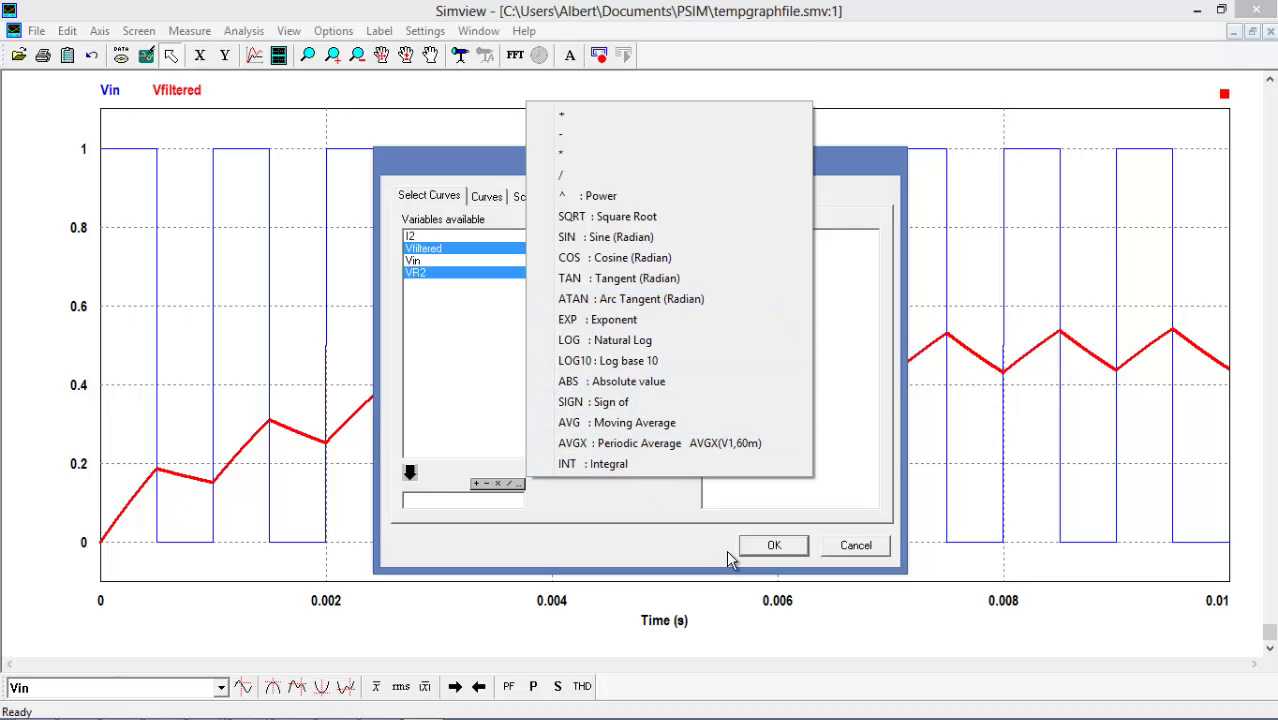
click(770, 550)
click(770, 550)
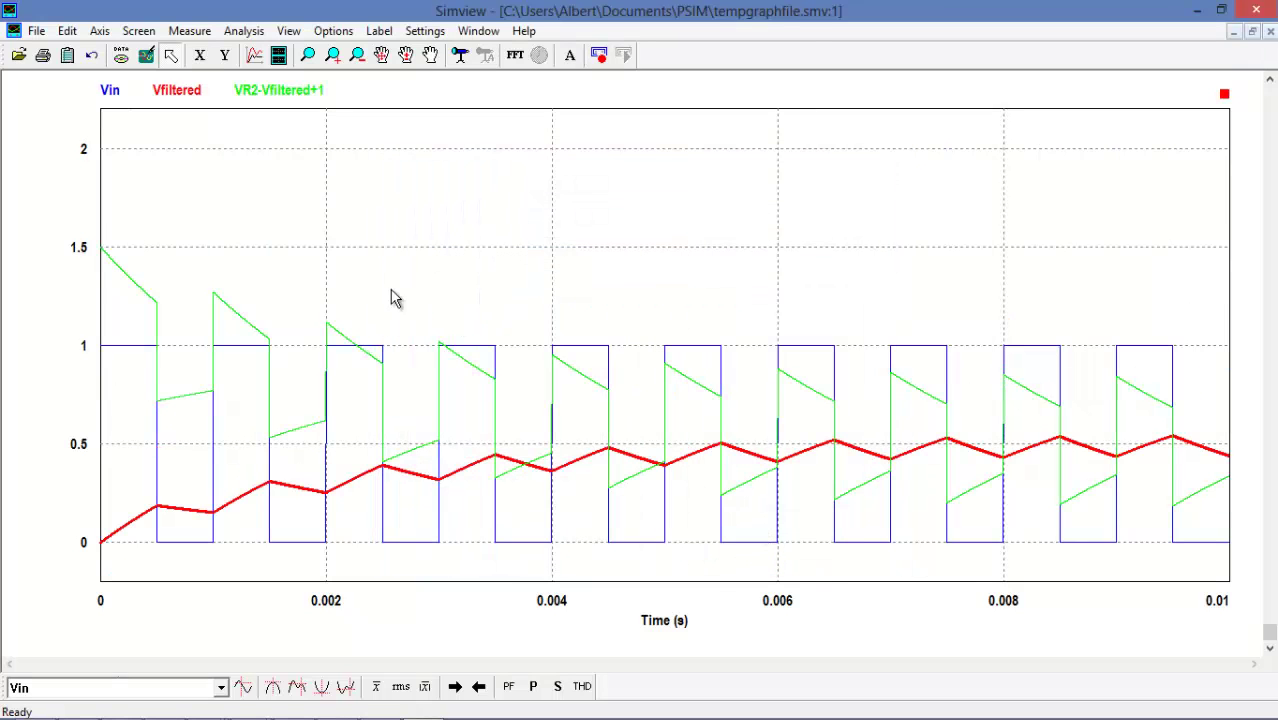